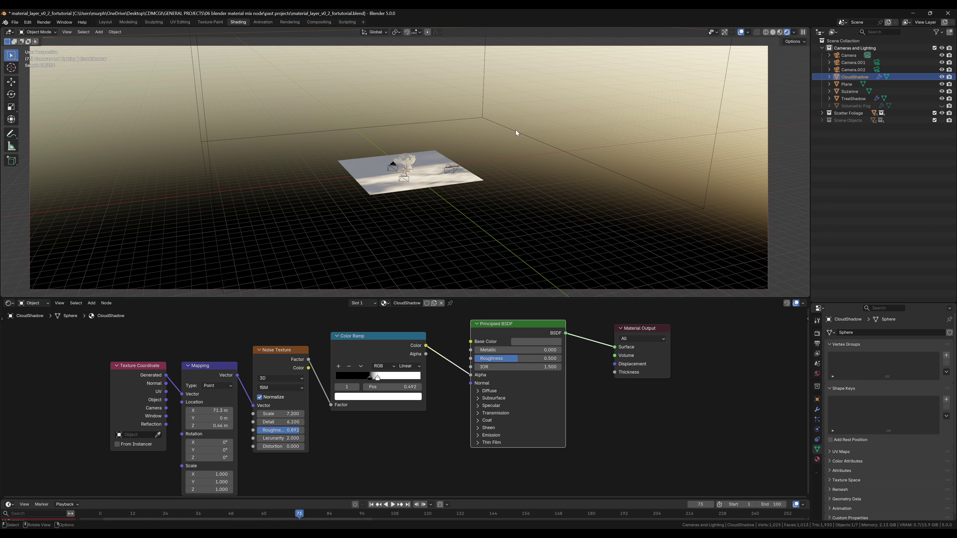
Select the TreeShadow dome and enable its Camera ray visibility.
{"action": "left_click", "coordinate": [519, 133]}
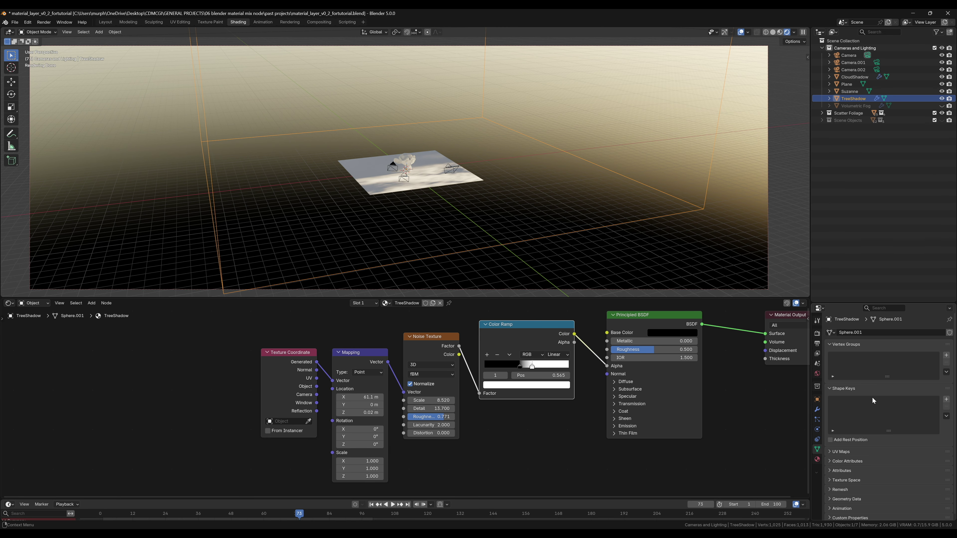
{"action": "left_click", "coordinate": [820, 410]}
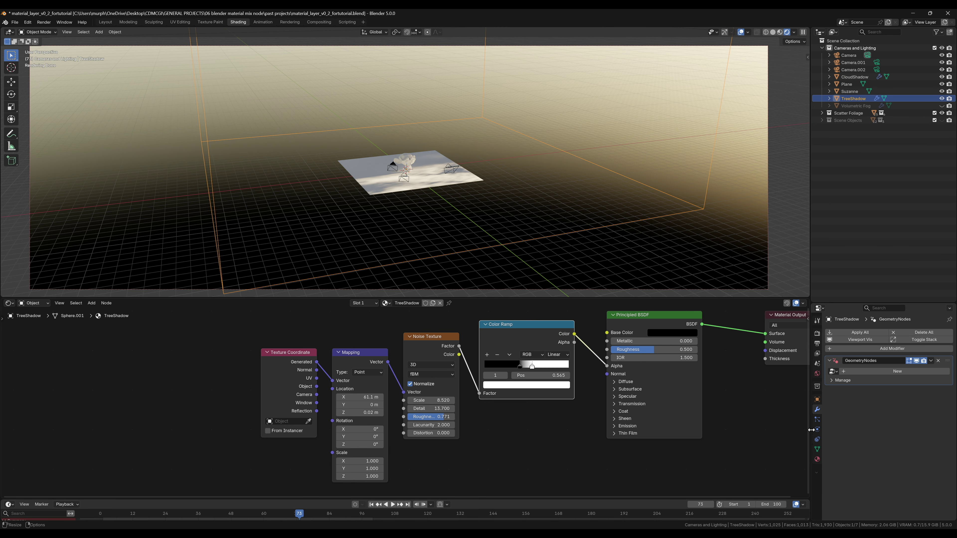
{"action": "left_click", "coordinate": [818, 399]}
{"action": "scroll", "coordinate": [561, 187], "scroll_direction": "down", "scroll_amount": 6}
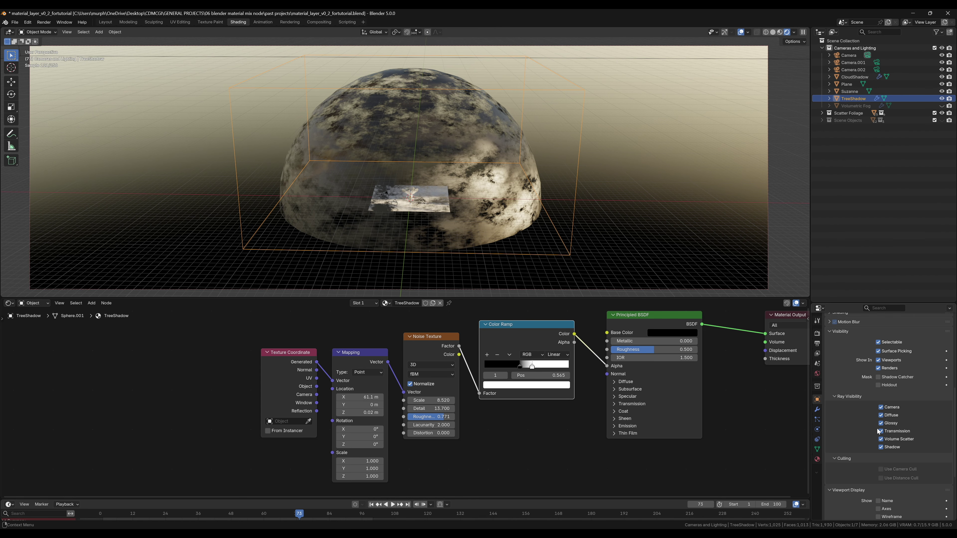
Inspect the TreeShadow dome's mesh in Edit Mode with Textured display, and return it to Object Mode with Bounds display.
{"action": "scroll", "coordinate": [403, 204], "scroll_direction": "up", "scroll_amount": 10}
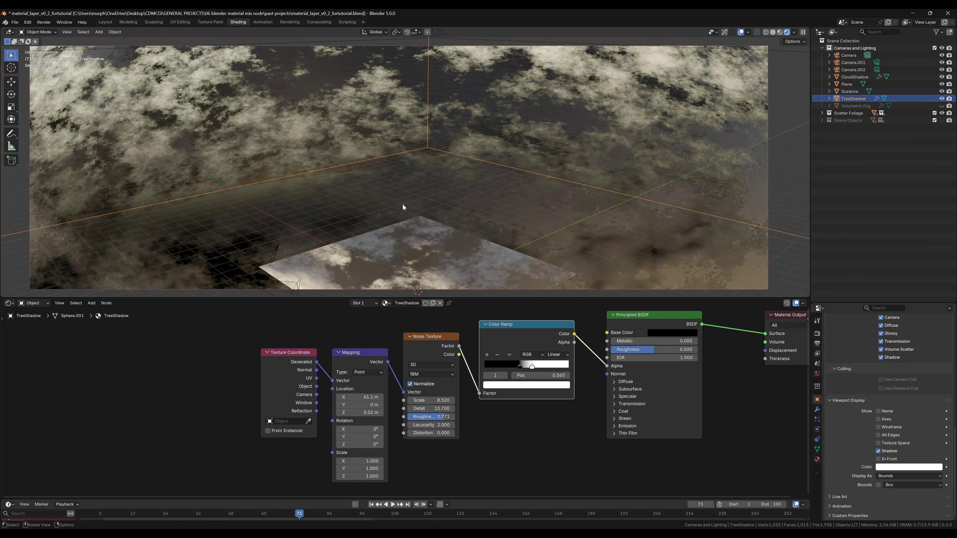
{"action": "middle_click_drag", "start_coordinate": [401, 205], "coordinate": [323, 186]}
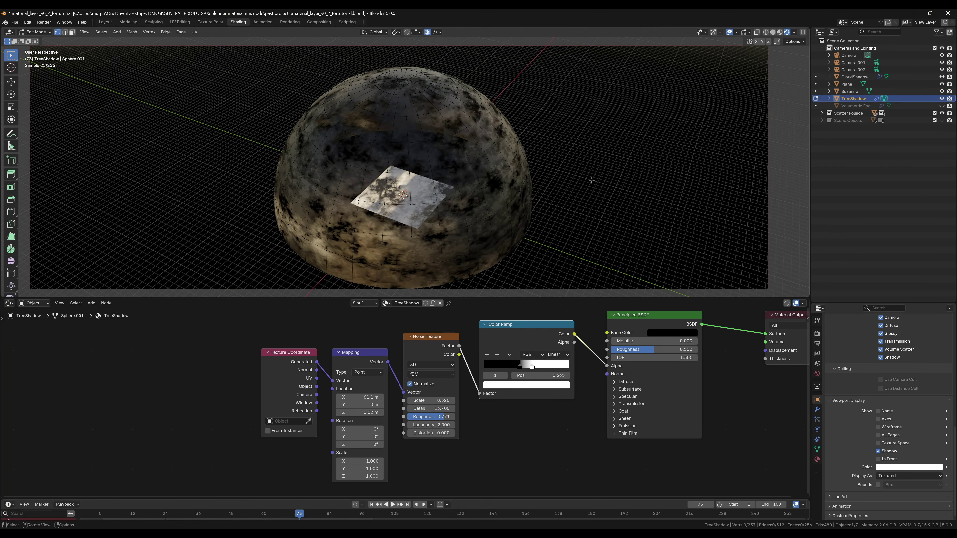
{"action": "middle_click_drag", "start_coordinate": [591, 180], "coordinate": [554, 166]}
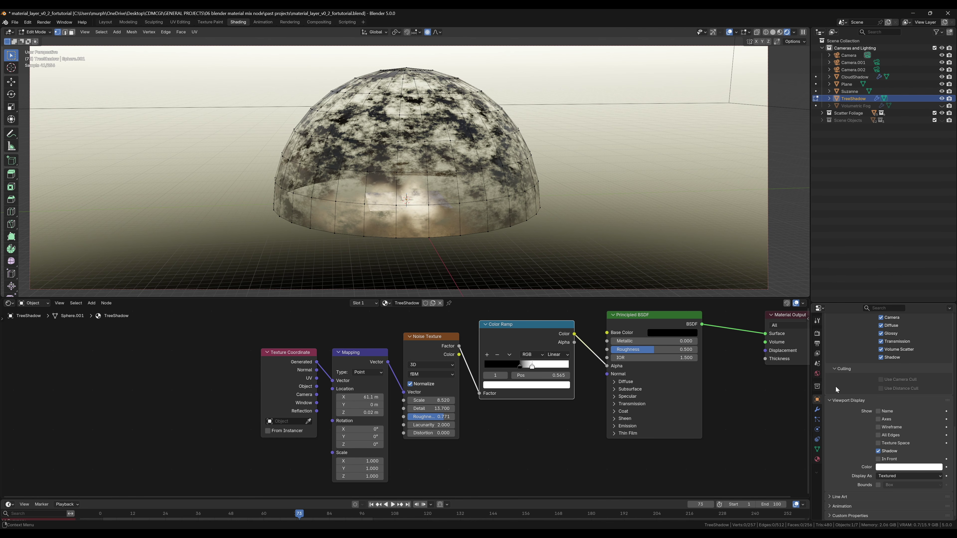
{"action": "key", "text": "Tab"}
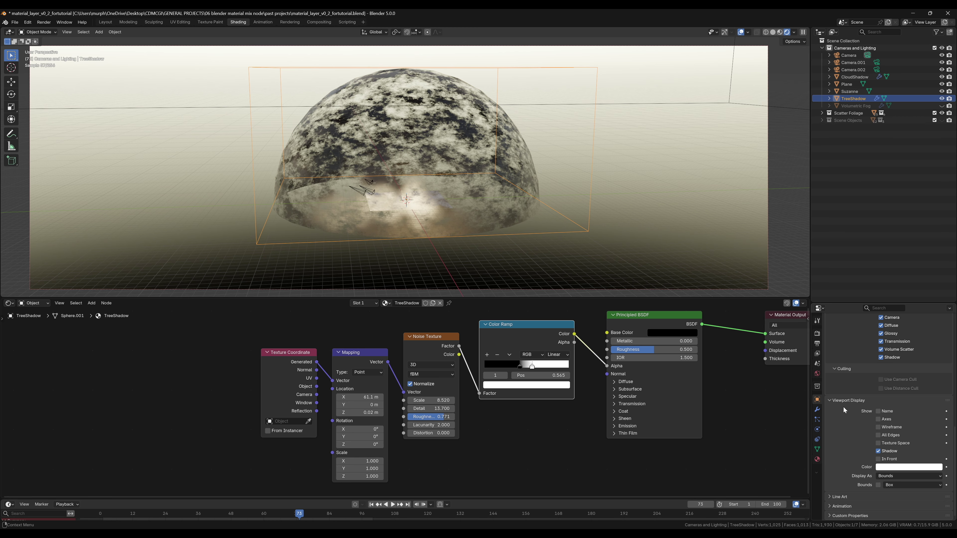
{"action": "scroll", "coordinate": [855, 343], "scroll_direction": "up", "scroll_amount": 4}
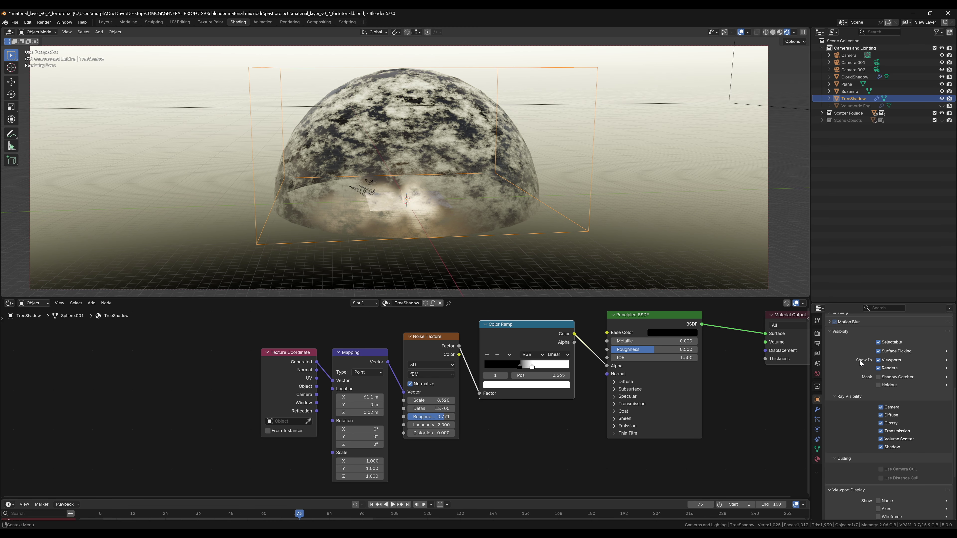
{"action": "middle_click_drag", "start_coordinate": [637, 188], "coordinate": [495, 166]}
{"action": "scroll", "coordinate": [485, 184], "scroll_direction": "down", "scroll_amount": 4}
{"action": "scroll", "coordinate": [485, 184], "scroll_direction": "up", "scroll_amount": 3}
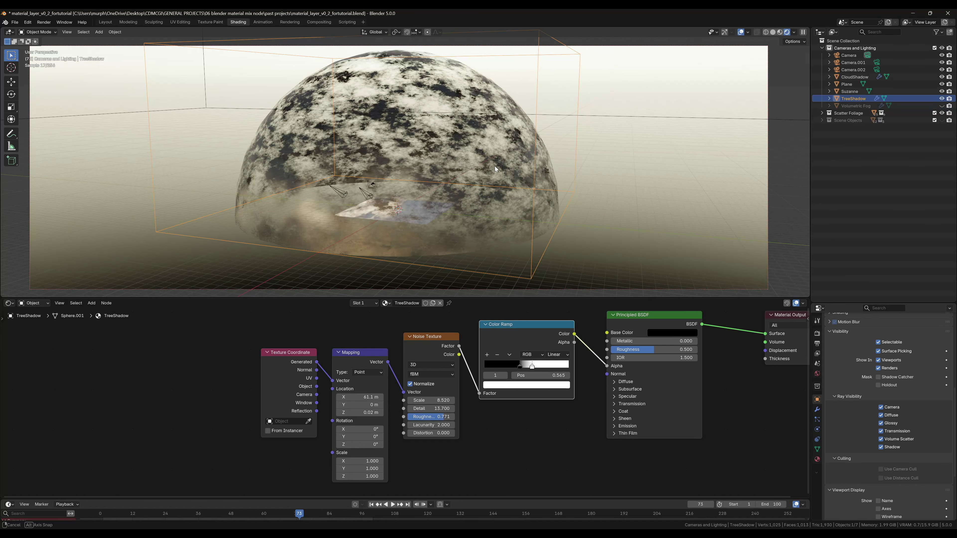
Change the Base Color of TreeShadow's Principled BSDF from black to dark grey.
{"action": "left_click", "coordinate": [665, 333]}
{"action": "mouse_move", "coordinate": [654, 302]}
{"action": "left_mouse_down"}
{"action": "mouse_move", "coordinate": [708, 303]}
{"action": "mouse_move", "coordinate": [653, 302]}
{"action": "left_mouse_up"}
{"action": "scroll", "coordinate": [407, 230], "scroll_direction": "up", "scroll_amount": 6}
{"action": "middle_click_drag", "start_coordinate": [407, 231], "coordinate": [403, 150], "text": "shift"}
{"action": "scroll", "coordinate": [383, 162], "scroll_direction": "up", "scroll_amount": 3}
{"action": "scroll", "coordinate": [383, 163], "scroll_direction": "up", "scroll_amount": 3}
{"action": "scroll", "coordinate": [403, 150], "scroll_direction": "down", "scroll_amount": 4}
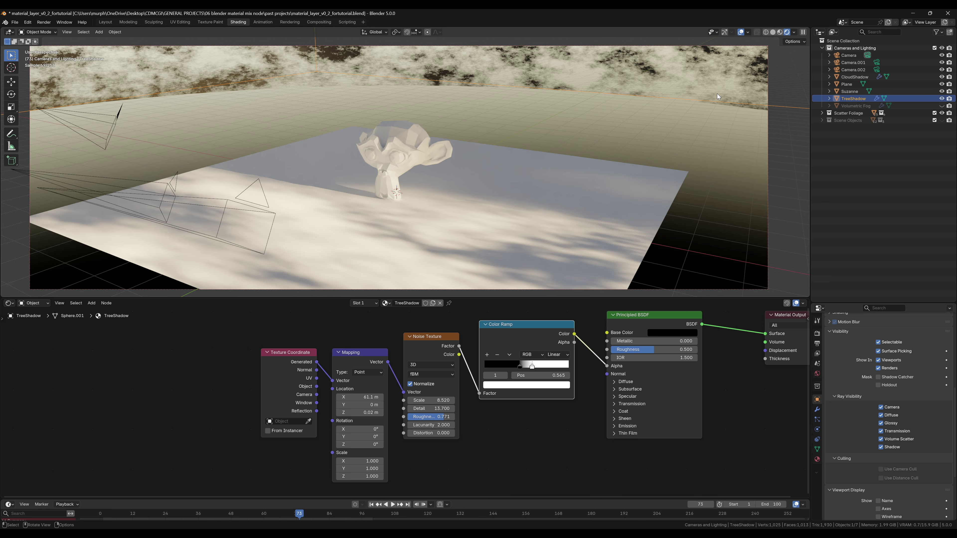
{"action": "left_click", "coordinate": [671, 333]}
{"action": "mouse_move", "coordinate": [720, 258]}
{"action": "left_mouse_down"}
{"action": "mouse_move", "coordinate": [720, 201]}
{"action": "mouse_move", "coordinate": [719, 245]}
{"action": "left_mouse_up"}
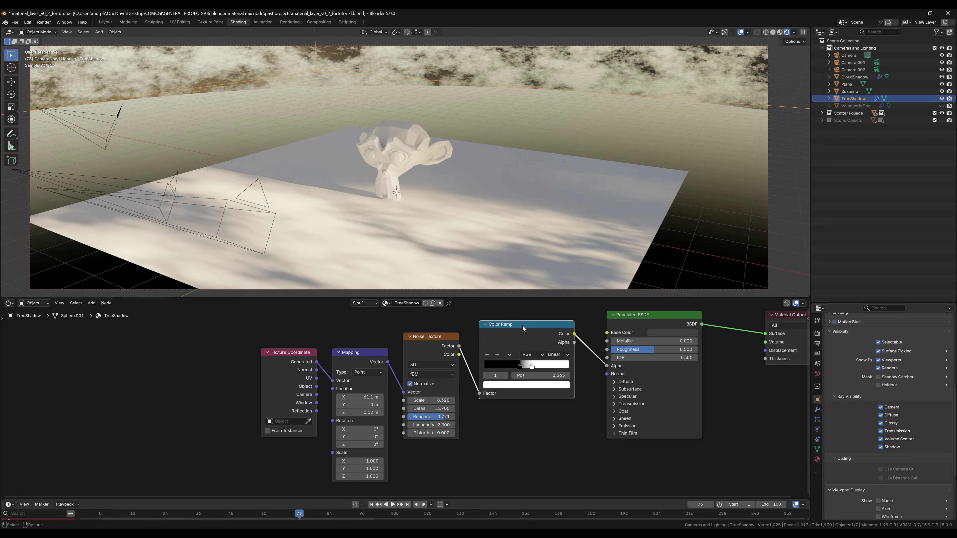
Link TreeShadow's Noise Texture Factor directly to the Principled BSDF's Alpha, bypassing the Color Ramp, and view the dome.
{"action": "left_click_drag", "start_coordinate": [523, 325], "coordinate": [523, 328]}
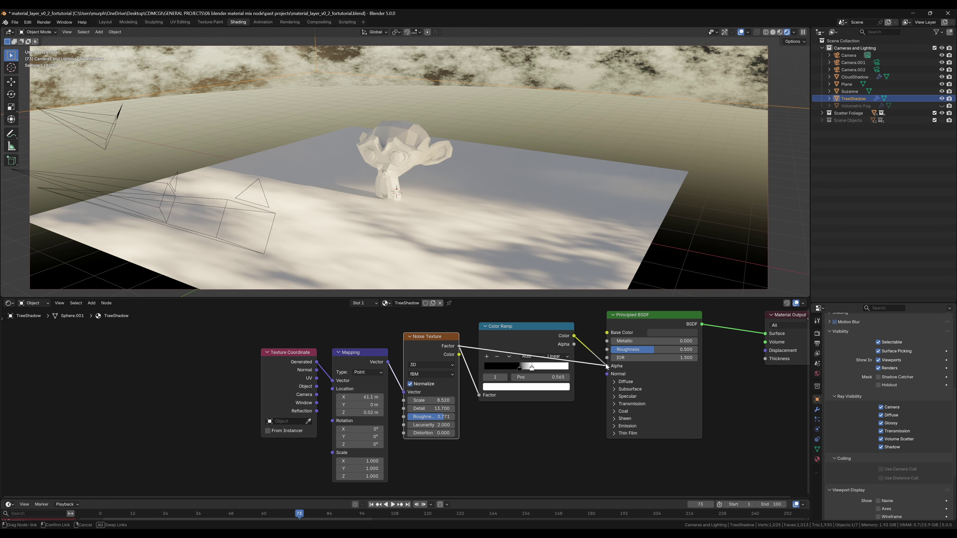
{"action": "left_click_drag", "start_coordinate": [607, 362], "coordinate": [607, 366]}
{"action": "scroll", "coordinate": [452, 181], "scroll_direction": "down", "scroll_amount": 6}
{"action": "middle_click_drag", "start_coordinate": [457, 176], "coordinate": [497, 193]}
{"action": "scroll", "coordinate": [496, 193], "scroll_direction": "up", "scroll_amount": 4}
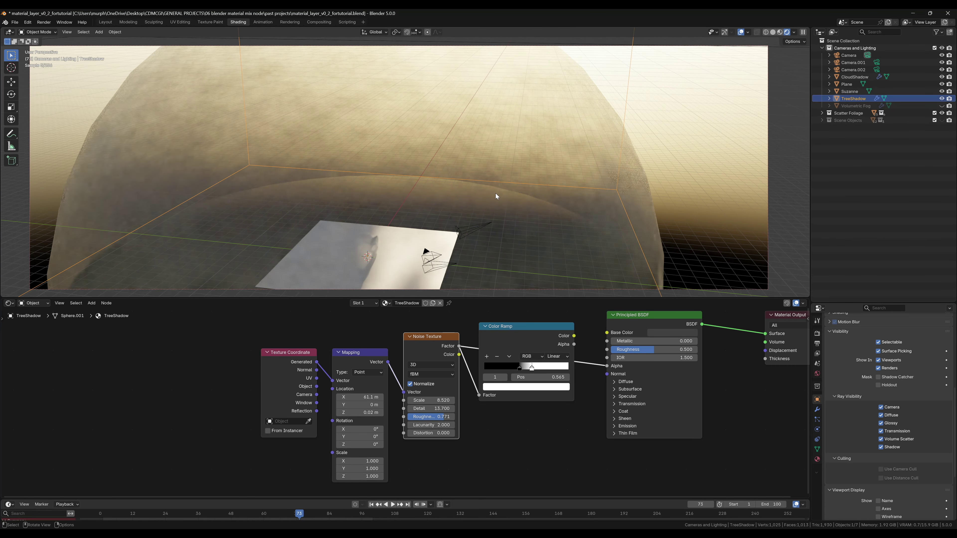
{"action": "scroll", "coordinate": [496, 193], "scroll_direction": "down", "scroll_amount": 4}
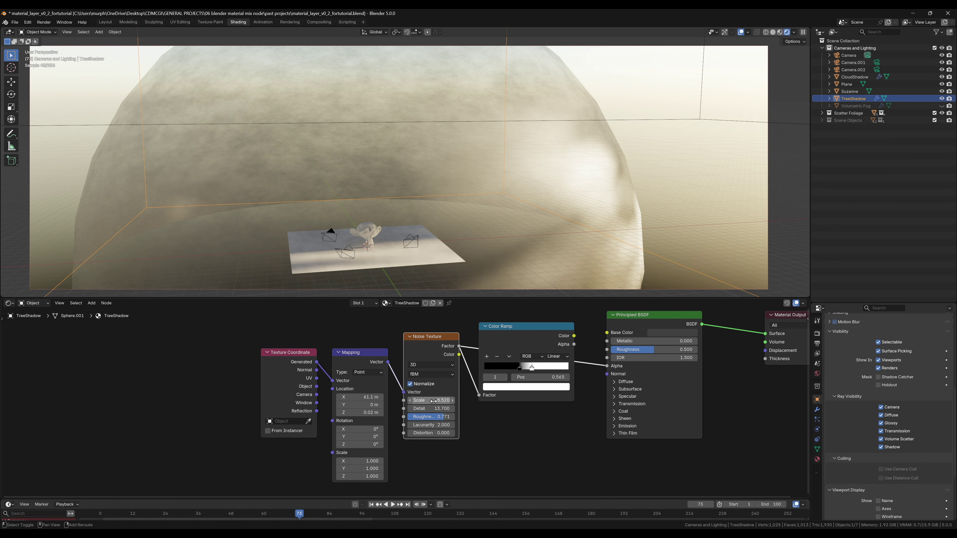
{"action": "left_click_drag", "start_coordinate": [430, 341], "coordinate": [431, 339]}
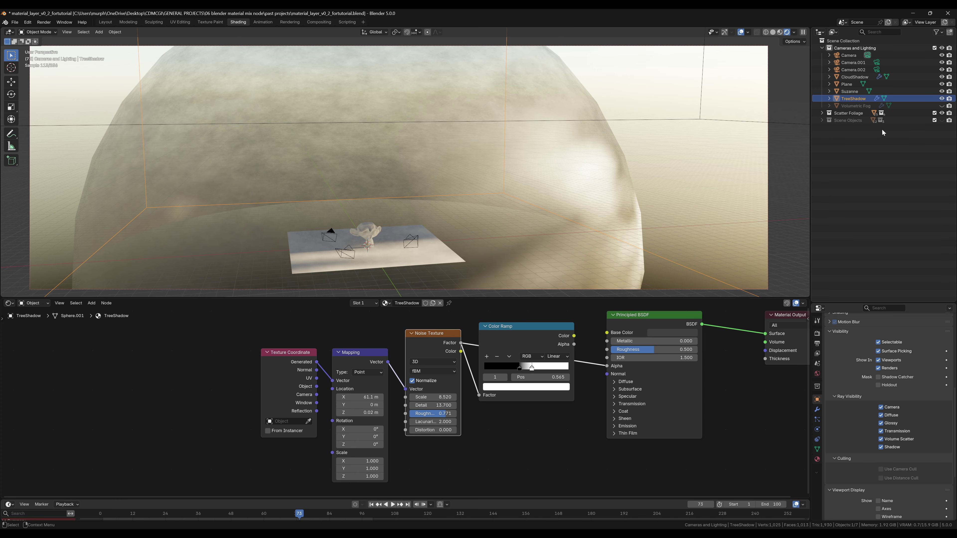
Set the Scale of TreeShadow's Noise Texture to 8.670.
{"action": "left_click", "coordinate": [857, 77]}
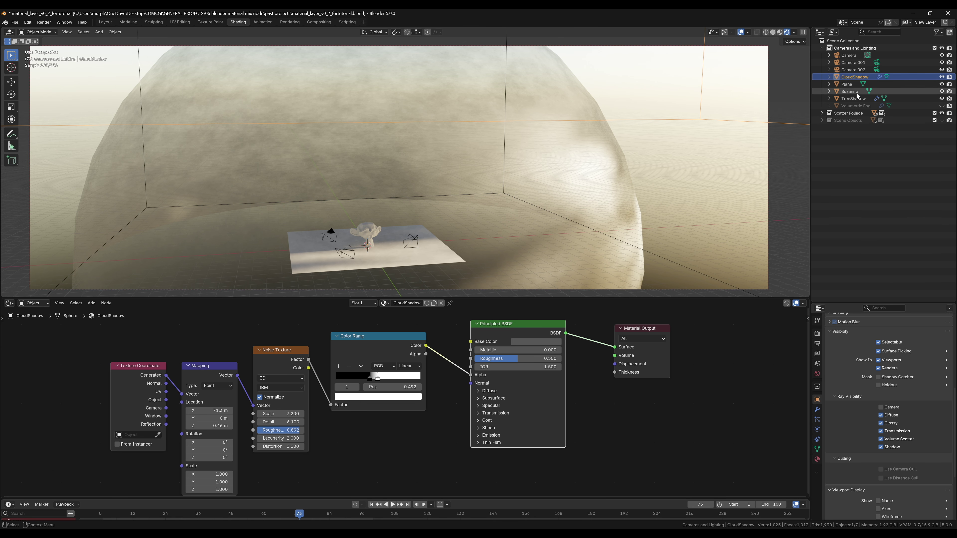
{"action": "left_click", "coordinate": [855, 99]}
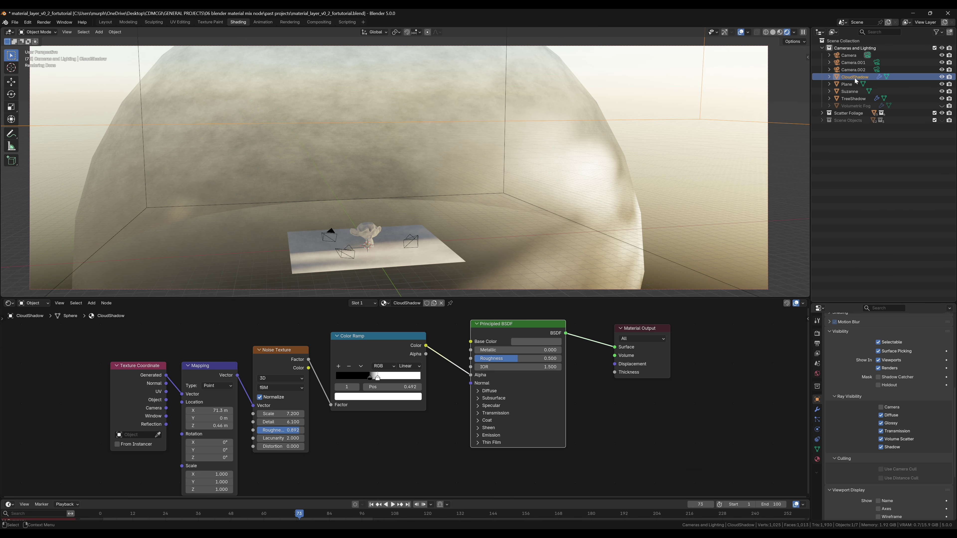
{"action": "left_click_drag", "start_coordinate": [440, 398], "coordinate": [456, 398]}
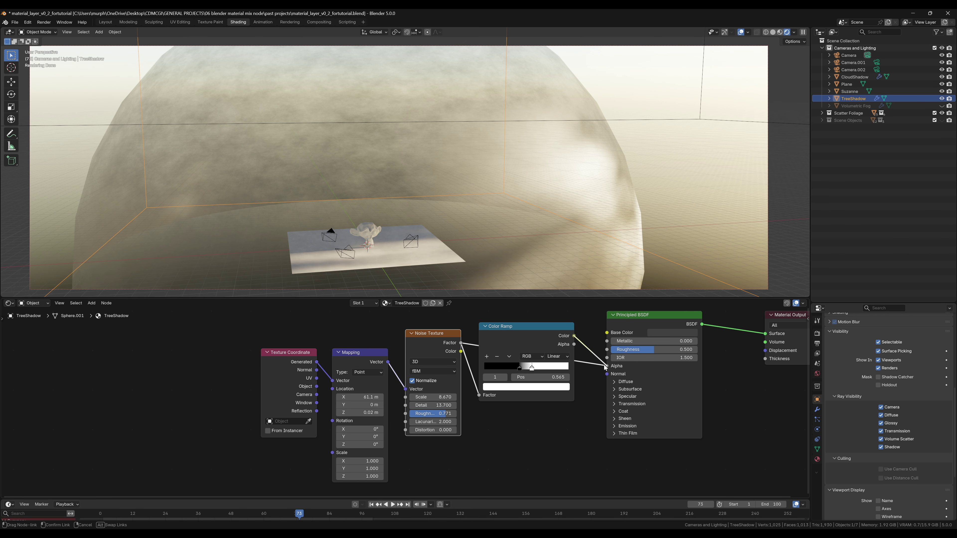
Reconnect the Color Ramp's Color output to the Principled BSDF's Alpha and check the shadows cast on the plane.
{"action": "left_click_drag", "start_coordinate": [604, 367], "coordinate": [605, 367]}
{"action": "middle_click_drag", "start_coordinate": [534, 195], "coordinate": [448, 13]}
{"action": "scroll", "coordinate": [517, 216], "scroll_direction": "up", "scroll_amount": 4}
{"action": "scroll", "coordinate": [457, 214], "scroll_direction": "up", "scroll_amount": 3}
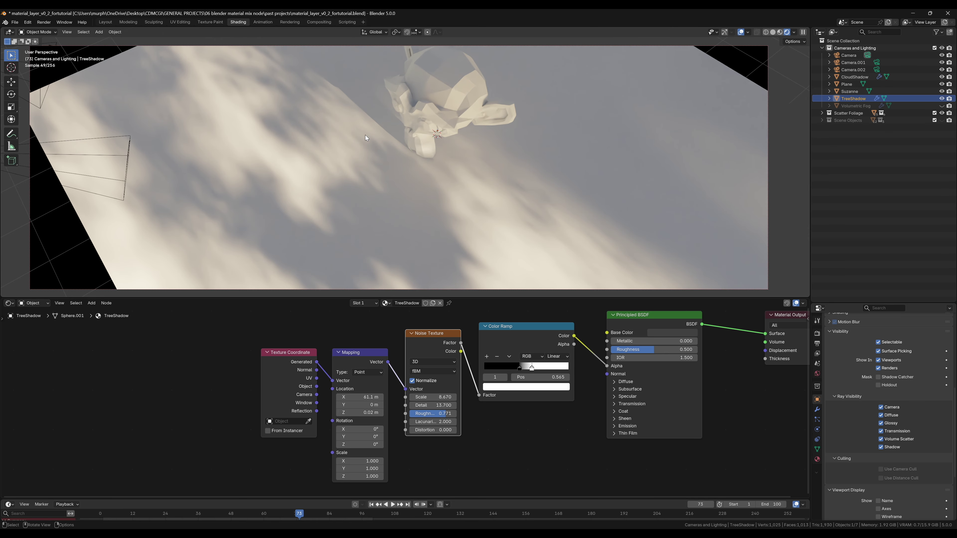
{"action": "middle_click_drag", "start_coordinate": [364, 173], "coordinate": [415, 188]}
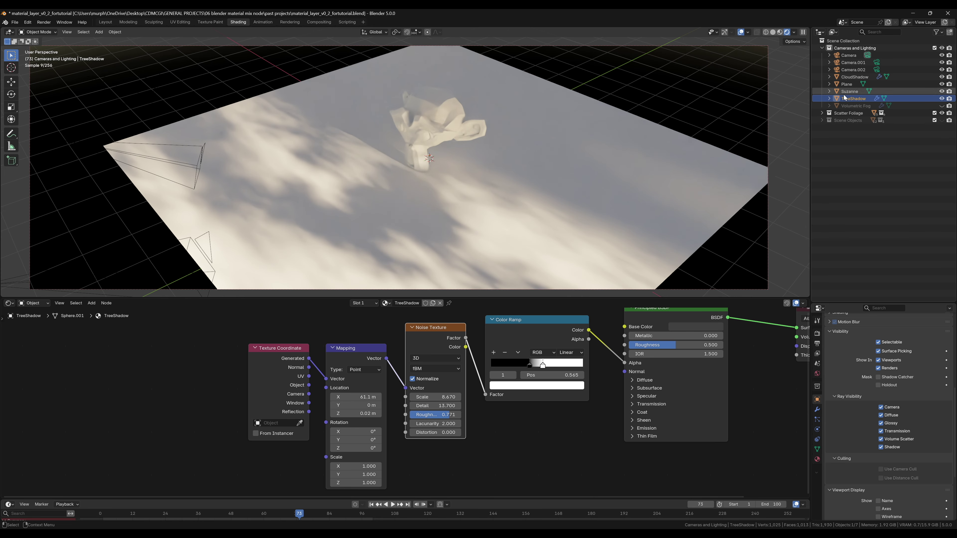
Hide the TreeShadow dome and set the Scale of CloudShadow's Noise Texture to 6.240.
{"action": "left_click", "coordinate": [942, 99]}
{"action": "middle_click_drag", "start_coordinate": [712, 137], "coordinate": [483, 146]}
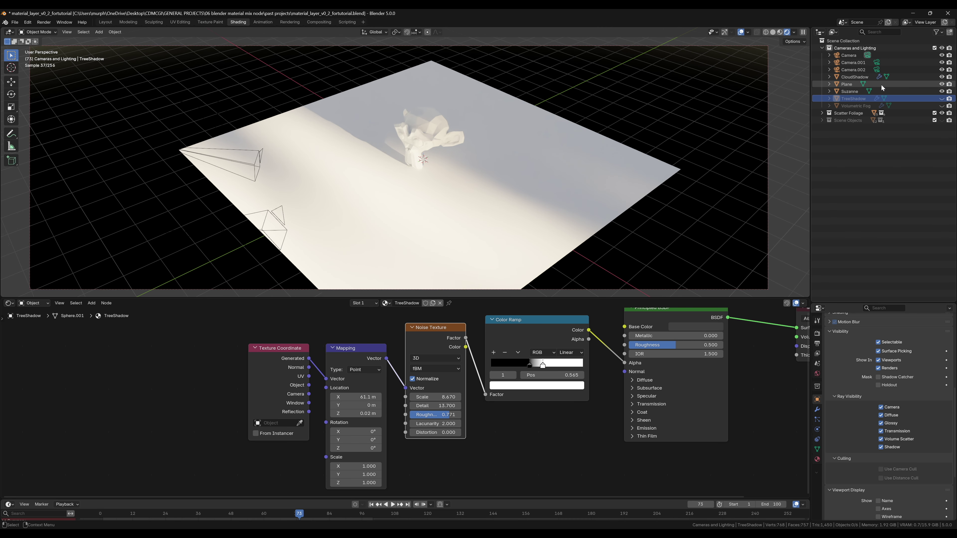
{"action": "left_click", "coordinate": [855, 77]}
{"action": "scroll", "coordinate": [503, 171], "scroll_direction": "down", "scroll_amount": 6}
{"action": "middle_click_drag", "start_coordinate": [503, 169], "coordinate": [460, 202]}
{"action": "scroll", "coordinate": [483, 185], "scroll_direction": "up", "scroll_amount": 5}
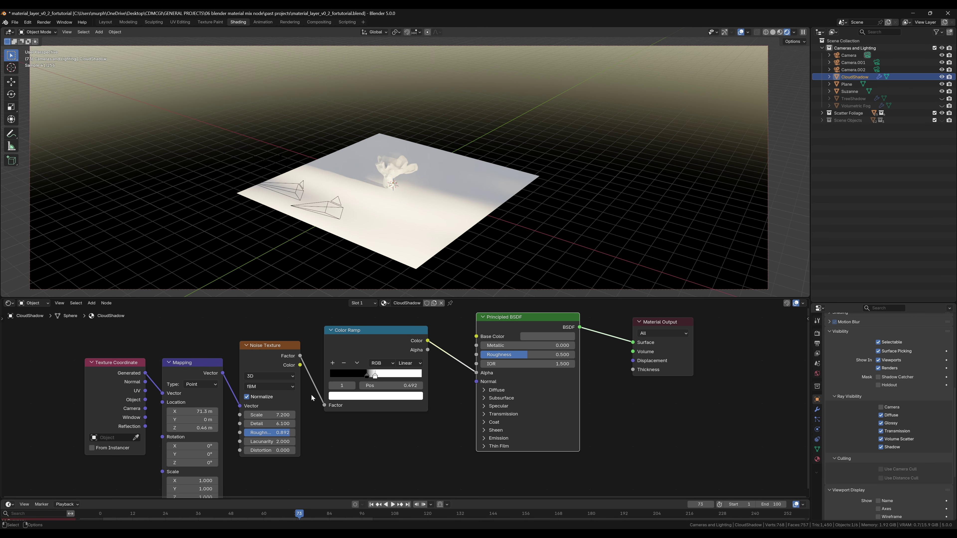
{"action": "left_click_drag", "start_coordinate": [267, 415], "coordinate": [244, 415]}
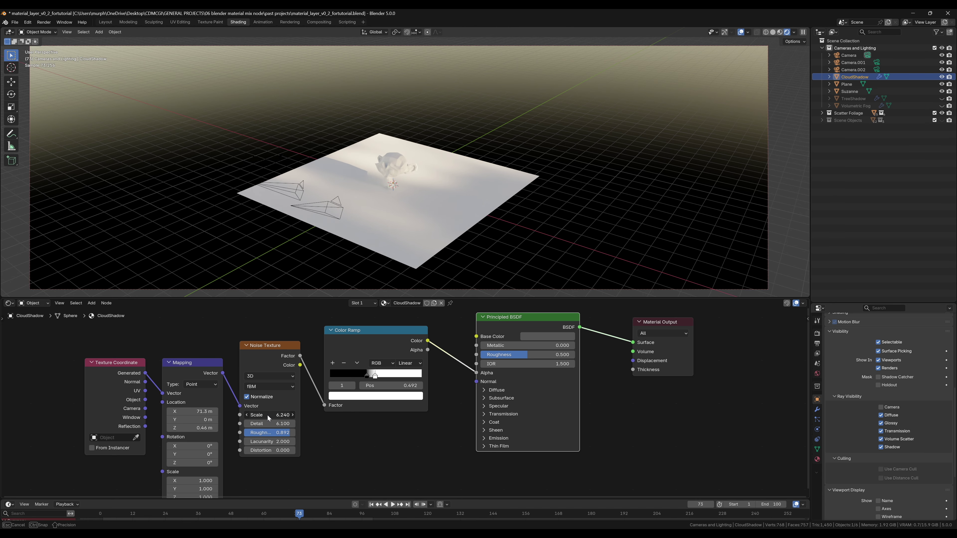
Scale up the ground plane under Suzanne to about 17.6 times its size.
{"action": "left_click", "coordinate": [455, 171]}
{"action": "key", "text": "s"}
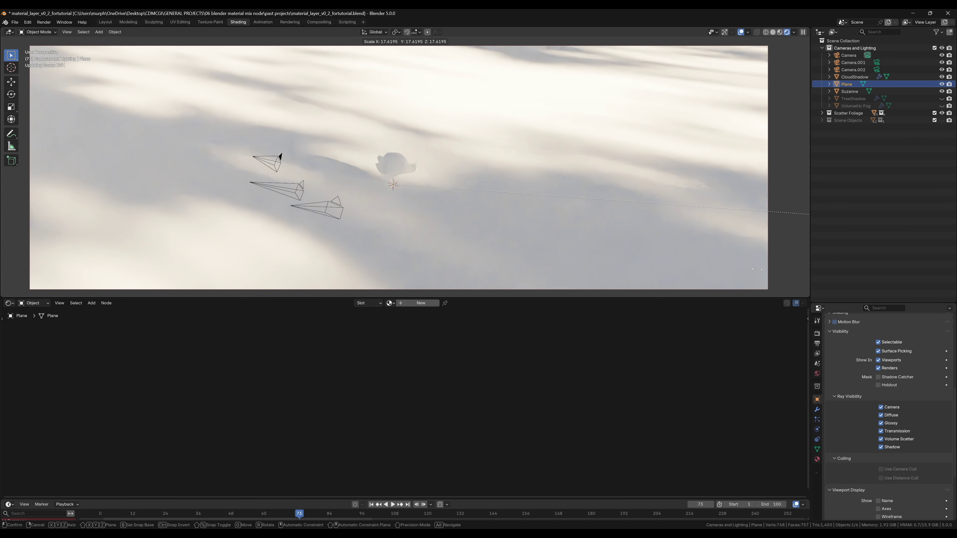
{"action": "scroll", "coordinate": [405, 156], "scroll_direction": "down", "scroll_amount": 10}
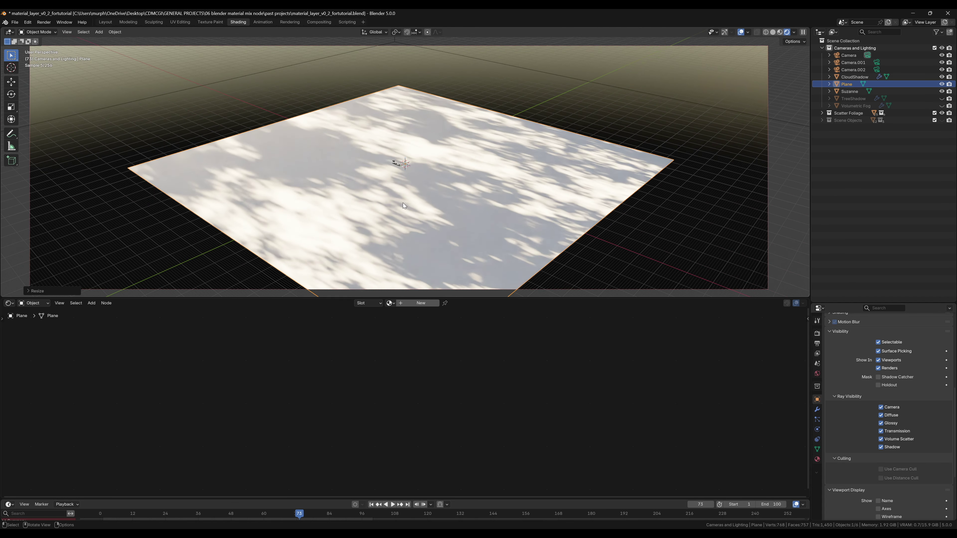
Set CloudShadow's Noise Texture Roughness to 0.686 and move the Color Ramp's black stop to 0.326.
{"action": "left_click", "coordinate": [403, 202]}
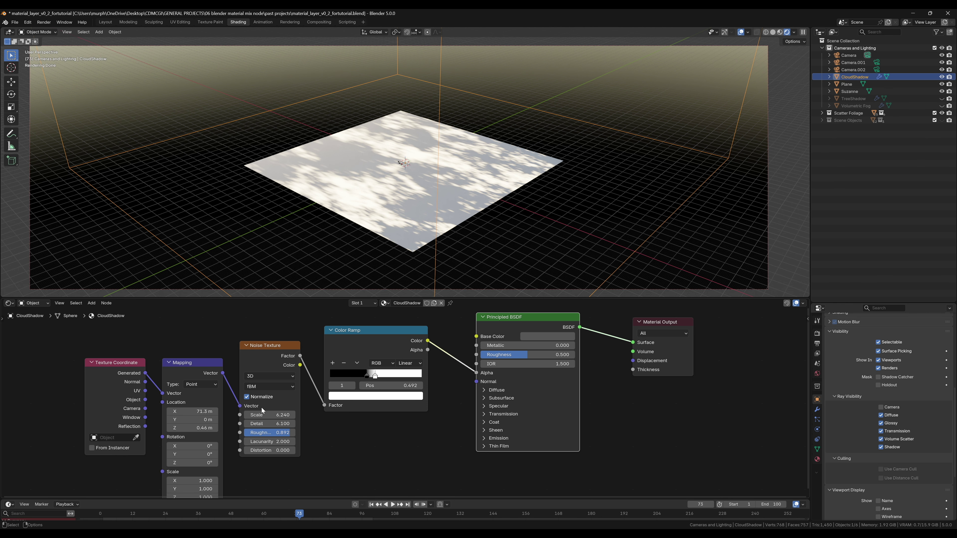
{"action": "left_click_drag", "start_coordinate": [270, 415], "coordinate": [272, 415]}
{"action": "mouse_move", "coordinate": [375, 376]}
{"action": "left_mouse_down"}
{"action": "mouse_move", "coordinate": [385, 375]}
{"action": "mouse_move", "coordinate": [357, 376]}
{"action": "left_mouse_up"}
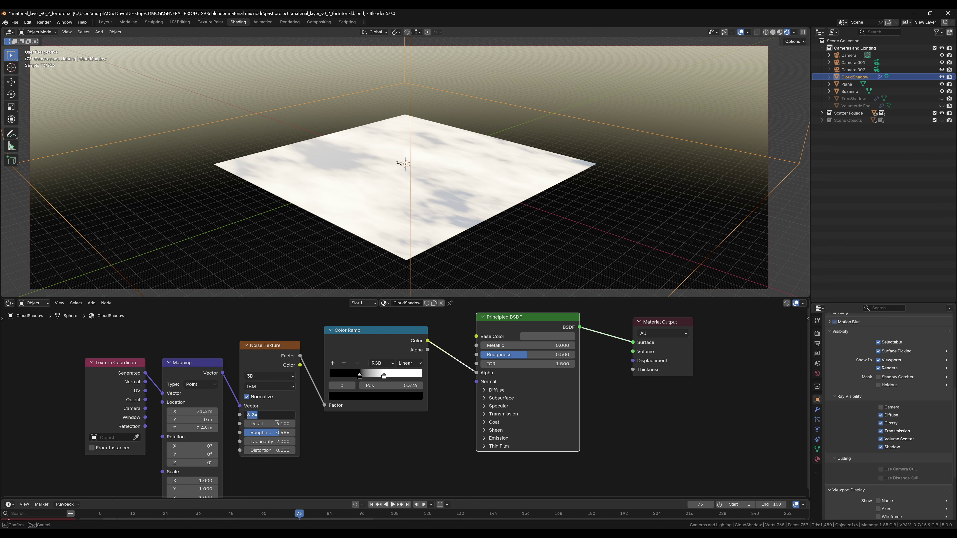
Set the Detail of CloudShadow's Noise Texture to 4.410 and check the cloud shadows on the plane.
{"action": "middle_click_drag", "start_coordinate": [486, 211], "coordinate": [482, 189]}
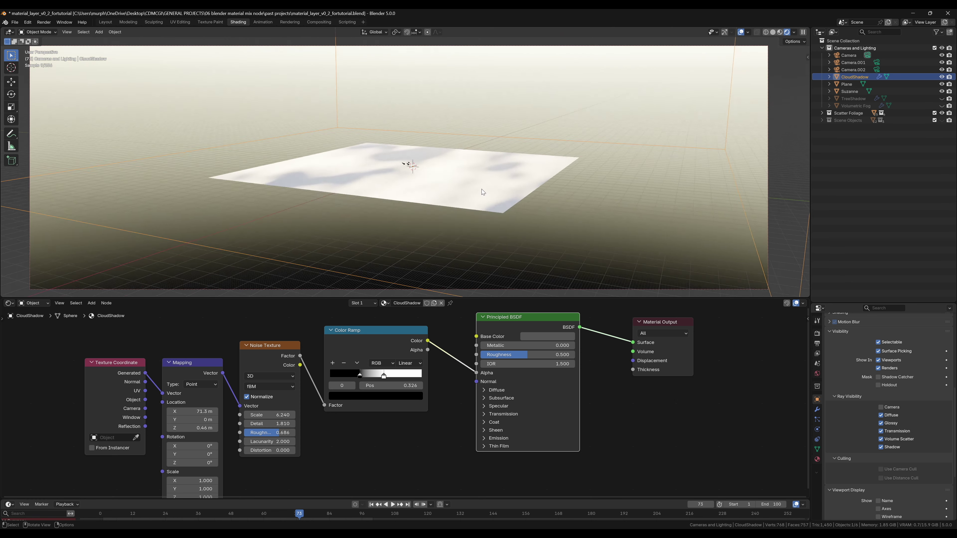
{"action": "scroll", "coordinate": [480, 204], "scroll_direction": "up", "scroll_amount": 6}
{"action": "scroll", "coordinate": [482, 215], "scroll_direction": "down", "scroll_amount": 5}
{"action": "scroll", "coordinate": [465, 196], "scroll_direction": "up", "scroll_amount": 5}
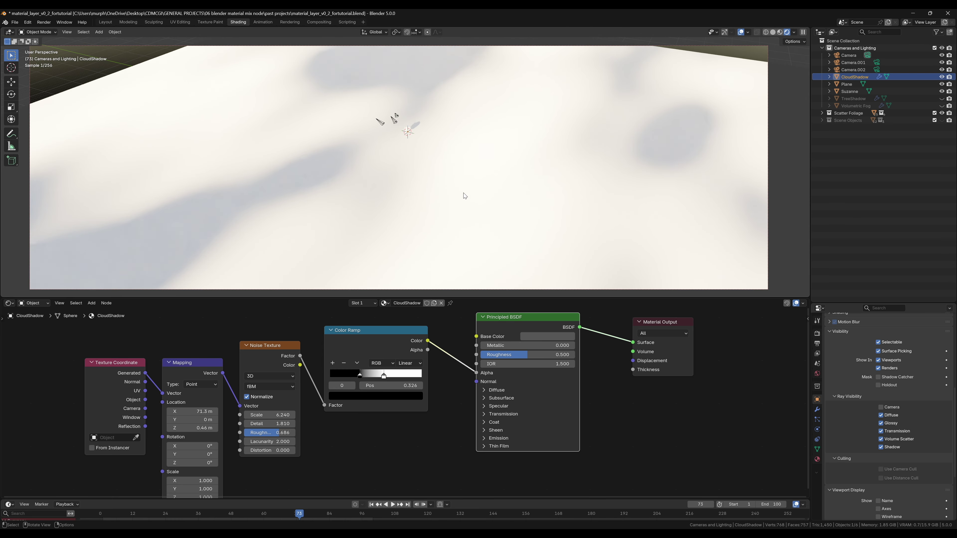
{"action": "left_click_drag", "start_coordinate": [270, 424], "coordinate": [286, 424]}
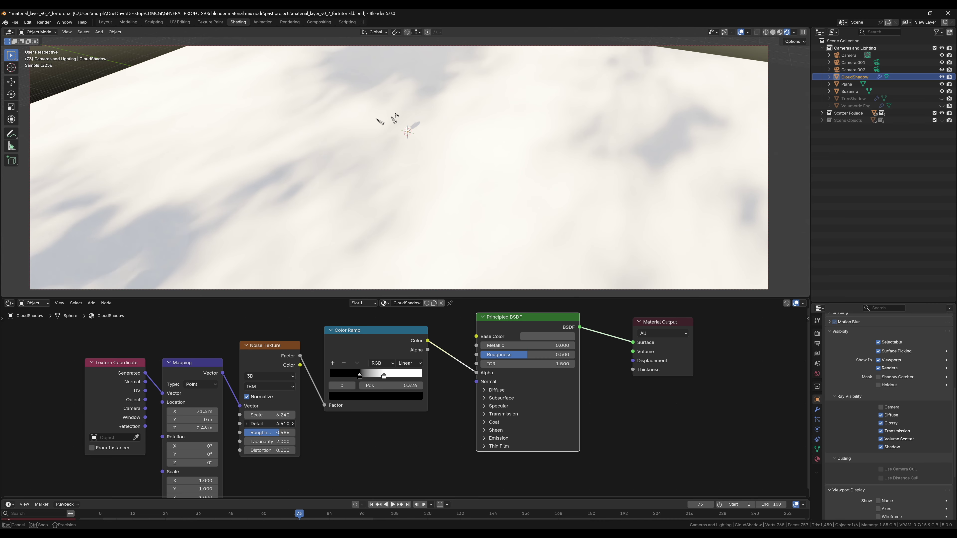
{"action": "scroll", "coordinate": [498, 181], "scroll_direction": "down", "scroll_amount": 5}
{"action": "middle_click_drag", "start_coordinate": [498, 181], "coordinate": [544, 146]}
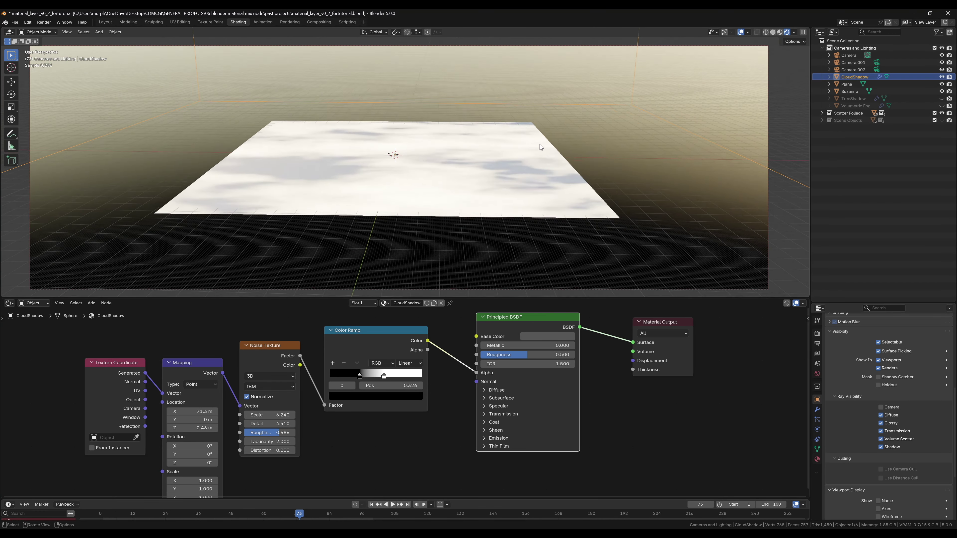
{"action": "scroll", "coordinate": [514, 177], "scroll_direction": "up", "scroll_amount": 5}
{"action": "scroll", "coordinate": [513, 178], "scroll_direction": "down", "scroll_amount": 5}
{"action": "middle_click_drag", "start_coordinate": [512, 177], "coordinate": [381, 339]}
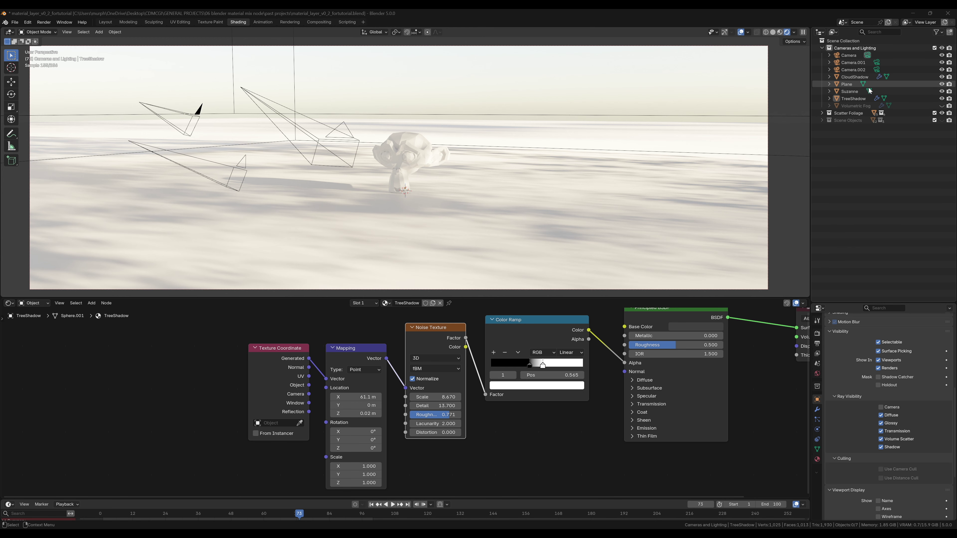
Try scaling the TreeShadow dome down to about 0.70 of its size.
{"action": "left_click", "coordinate": [854, 98]}
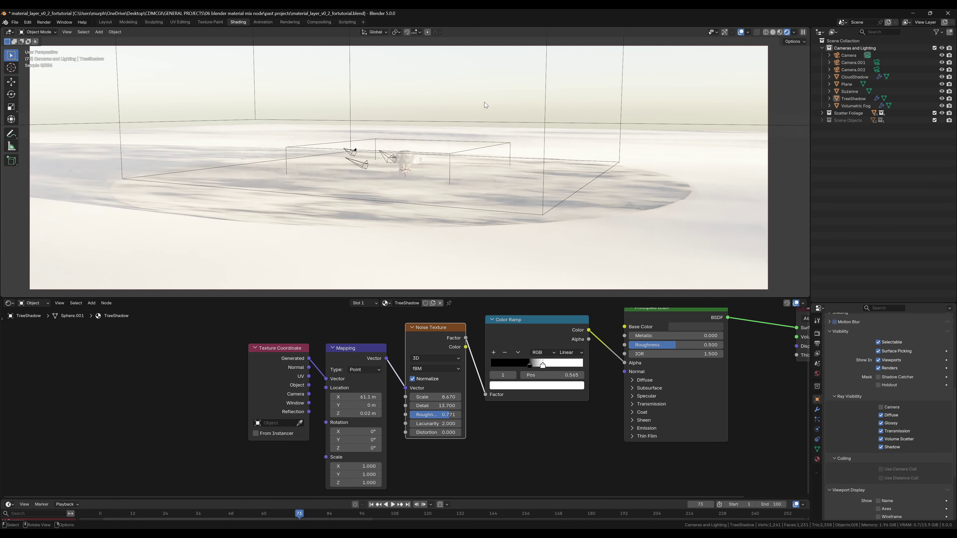
{"action": "middle_click_drag", "start_coordinate": [512, 89], "coordinate": [528, 122]}
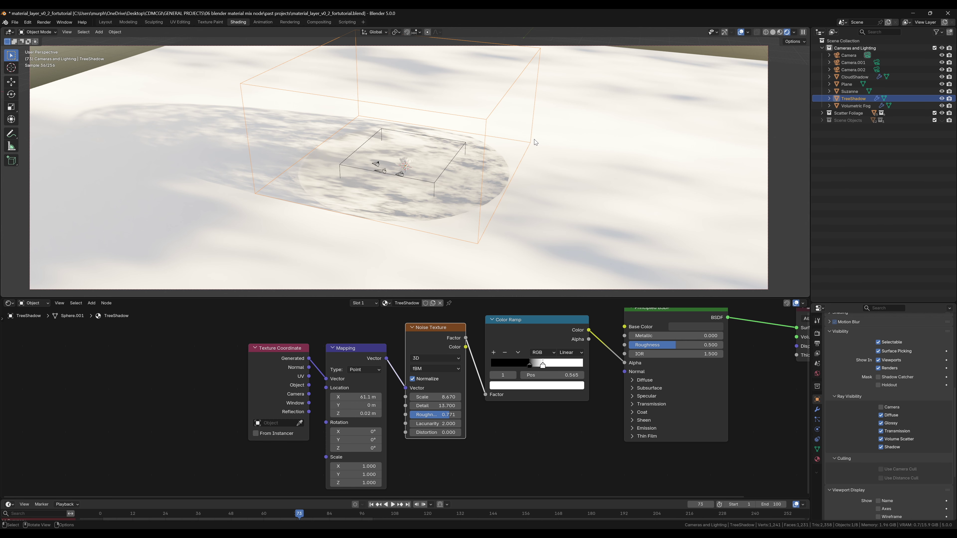
{"action": "key", "text": "s"}
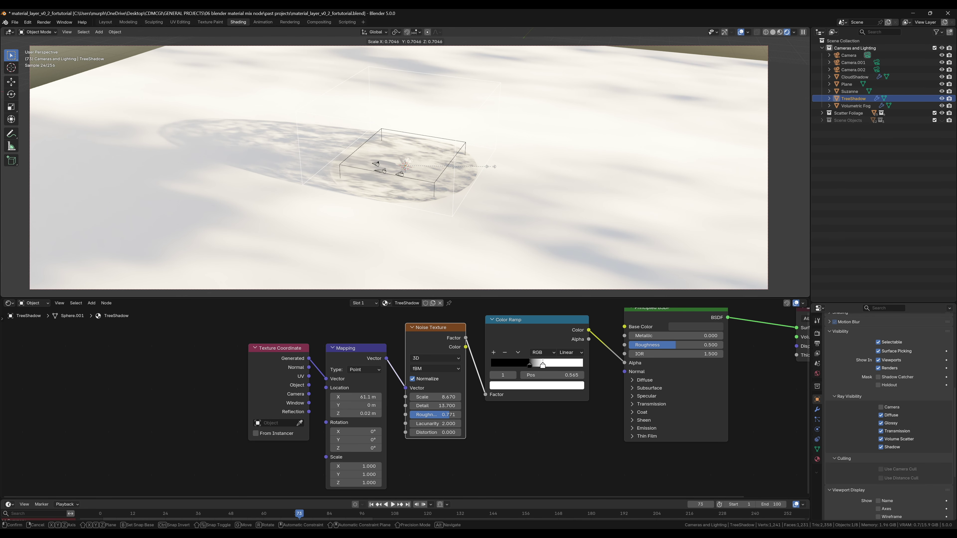
{"action": "left_click", "coordinate": [492, 170]}
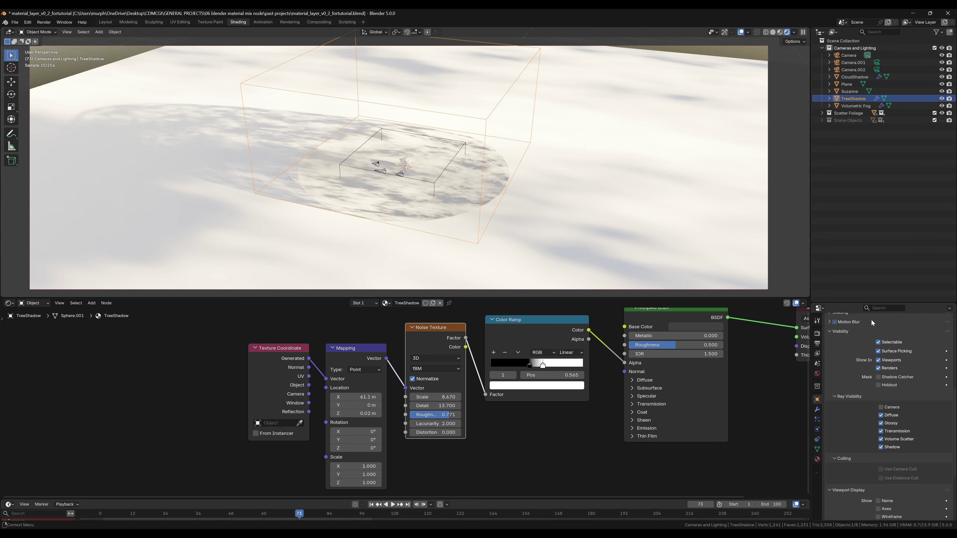
Show the Scene Objects collection and examine the shadows and reflections on the rocky ground and puddles.
{"action": "left_click", "coordinate": [903, 121]}
{"action": "middle_click_drag", "start_coordinate": [437, 183], "coordinate": [497, 91]}
{"action": "scroll", "coordinate": [383, 166], "scroll_direction": "up", "scroll_amount": 5}
{"action": "middle_click_drag", "start_coordinate": [465, 197], "coordinate": [442, 192]}
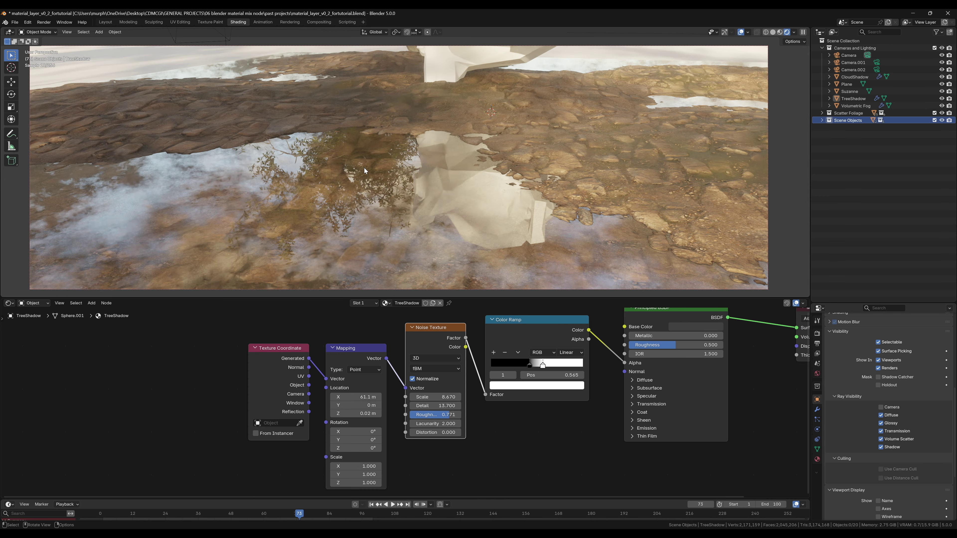
{"action": "middle_click_drag", "start_coordinate": [504, 148], "coordinate": [412, 176]}
{"action": "scroll", "coordinate": [411, 177], "scroll_direction": "down", "scroll_amount": 5}
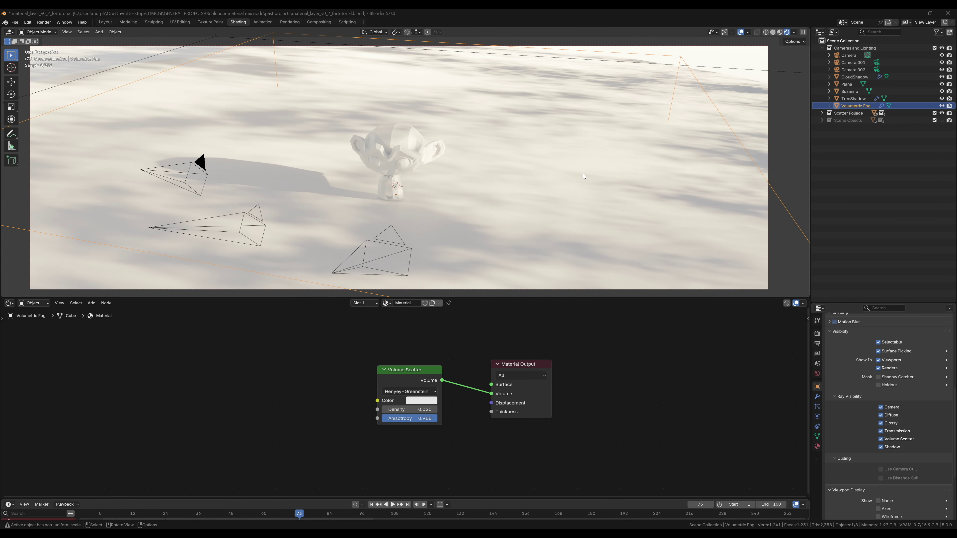
Select the Volumetric Fog box and shift its Volume Scatter node slightly in the shader.
{"action": "middle_click_drag", "start_coordinate": [583, 173], "coordinate": [531, 181]}
{"action": "middle_click_drag", "start_coordinate": [482, 164], "coordinate": [501, 160]}
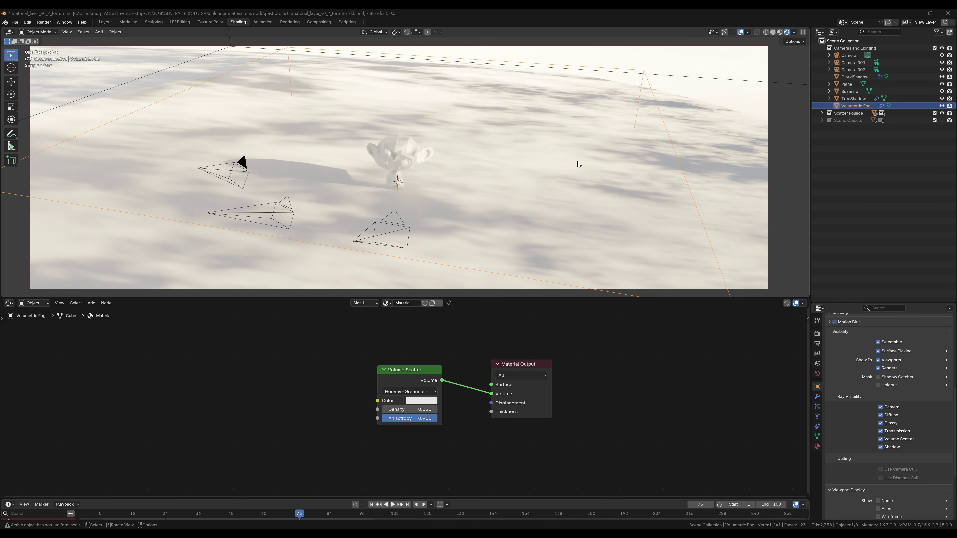
{"action": "left_click", "coordinate": [704, 84]}
{"action": "middle_click_drag", "start_coordinate": [704, 84], "coordinate": [586, 156]}
{"action": "scroll", "coordinate": [580, 150], "scroll_direction": "down", "scroll_amount": 5}
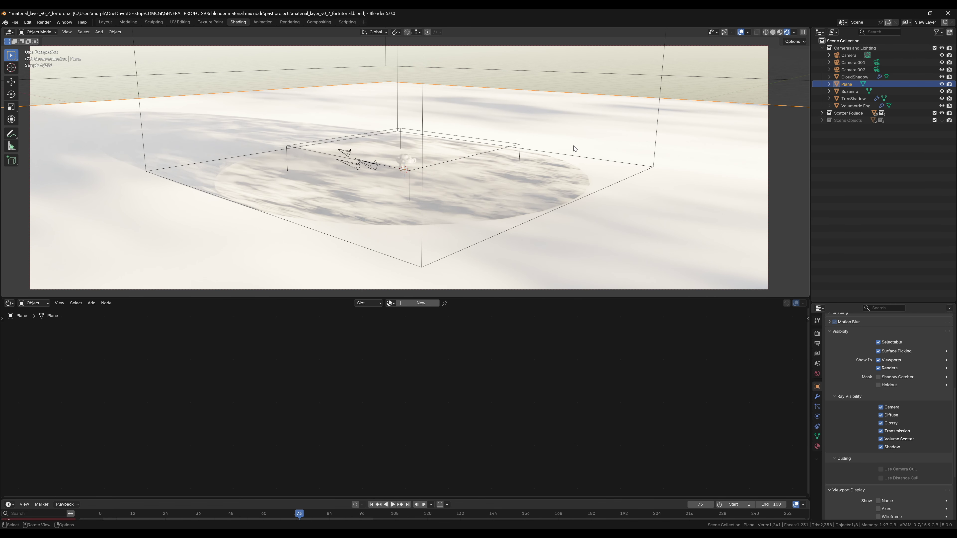
{"action": "left_click", "coordinate": [853, 107]}
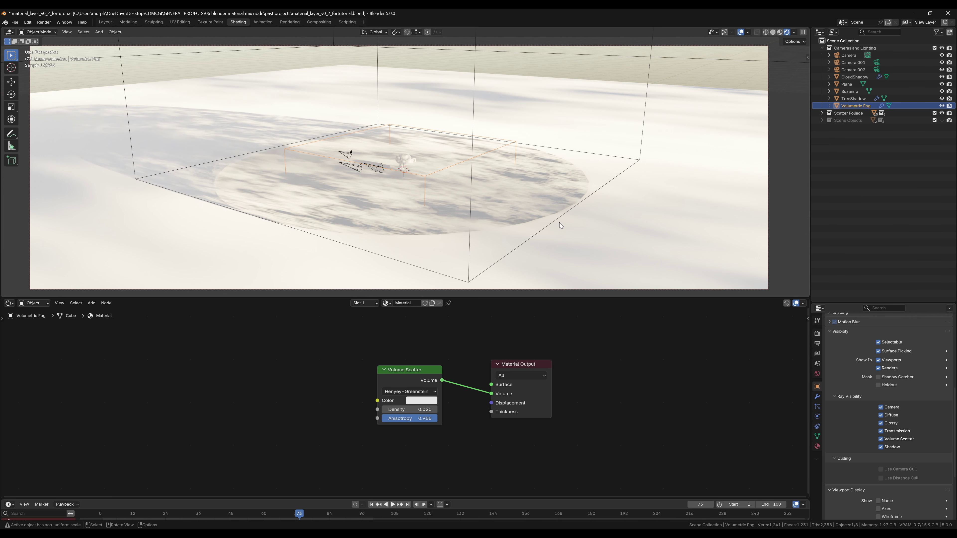
{"action": "left_click_drag", "start_coordinate": [404, 365], "coordinate": [409, 362]}
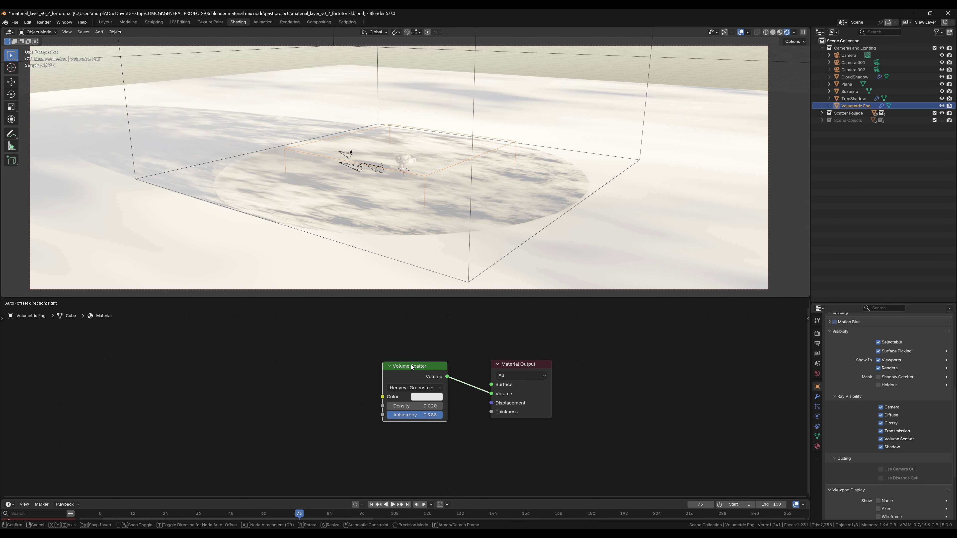
Compare the scene with the Volumetric Fog hidden and shown, and set its Volume Scatter Density to 0.300.
{"action": "middle_click_drag", "start_coordinate": [600, 120], "coordinate": [544, 136]}
{"action": "scroll", "coordinate": [522, 156], "scroll_direction": "up", "scroll_amount": 13}
{"action": "left_click", "coordinate": [942, 106]}
{"action": "left_click", "coordinate": [942, 106]}
{"action": "left_click_drag", "start_coordinate": [410, 406], "coordinate": [458, 406]}
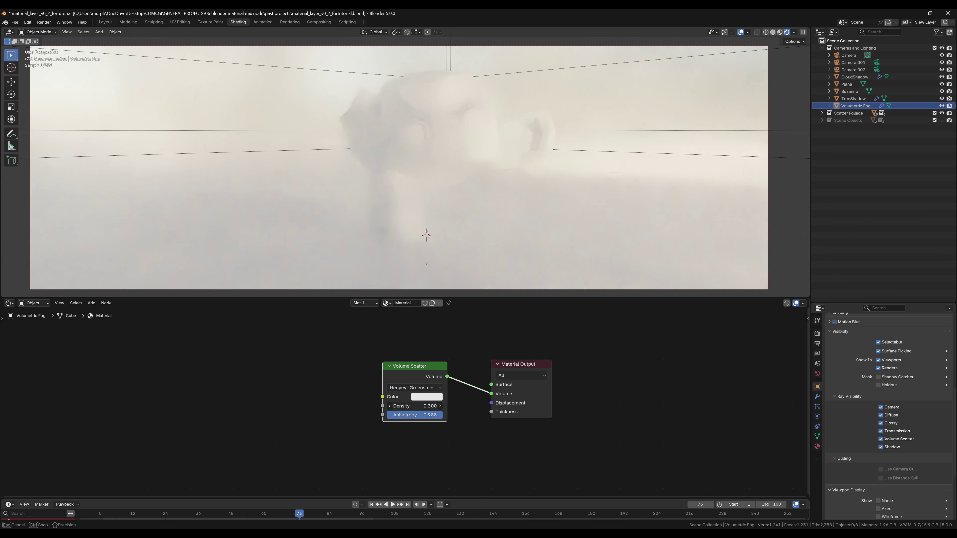
{"action": "middle_click_drag", "start_coordinate": [482, 166], "coordinate": [459, 183]}
Feed a Noise Texture through a Color Ramp into the Volume Scatter Color, with the ramp's black stop at 0.508.
{"action": "key", "text": "shift+a"}
{"action": "left_click", "coordinate": [247, 380]}
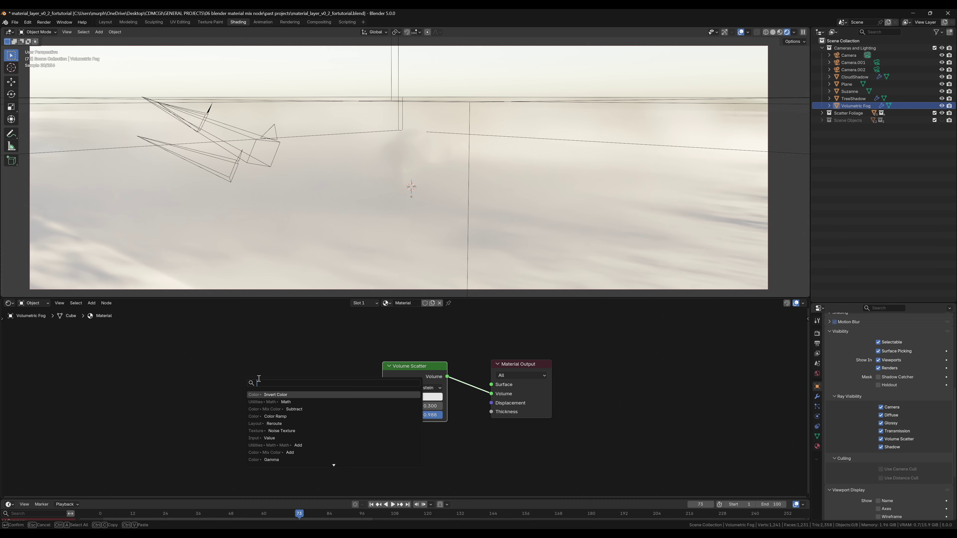
{"action": "left_click", "coordinate": [281, 431]}
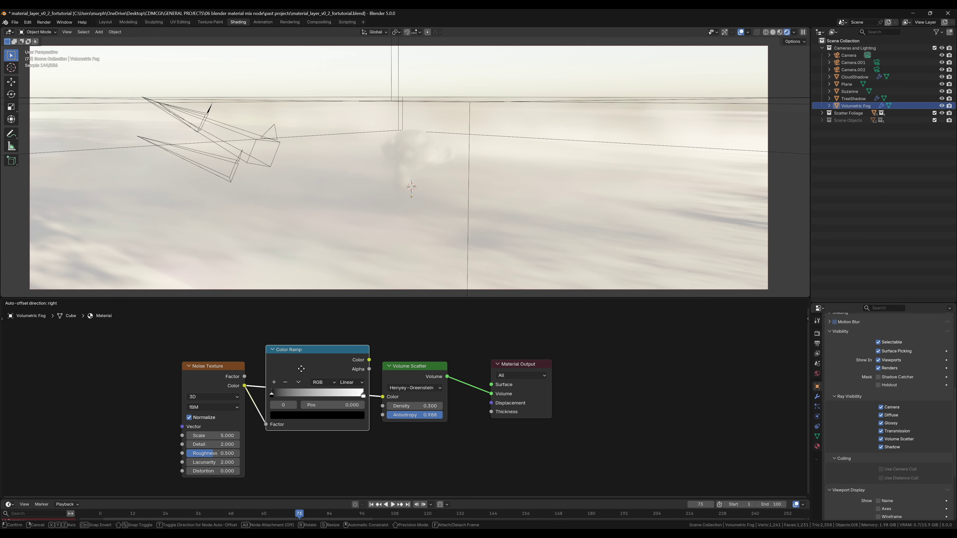
{"action": "left_click", "coordinate": [301, 368]}
{"action": "left_click_drag", "start_coordinate": [266, 393], "coordinate": [317, 394]}
{"action": "middle_click_drag", "start_coordinate": [461, 182], "coordinate": [432, 178]}
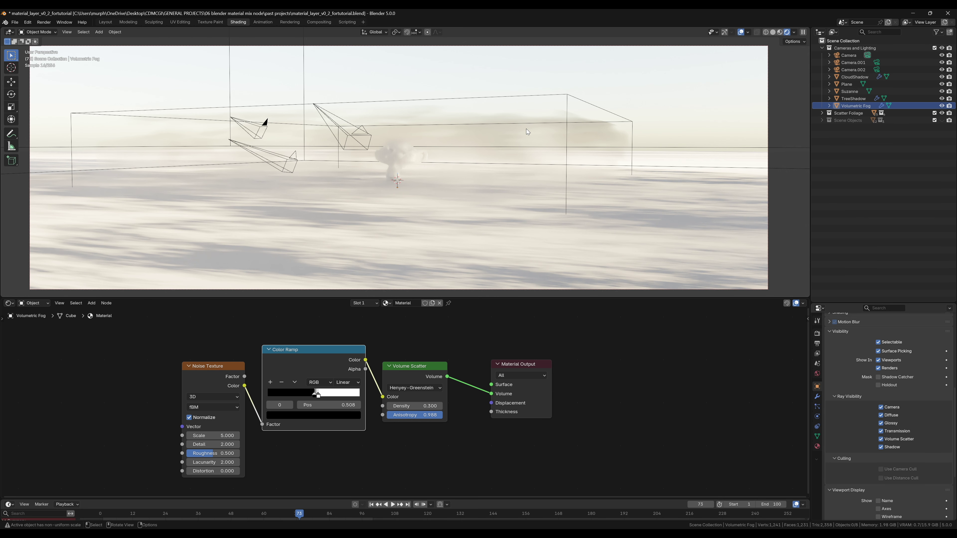
Show the Scene Objects collection and view the noise-driven fog around the trees and Suzanne.
{"action": "left_click", "coordinate": [942, 120]}
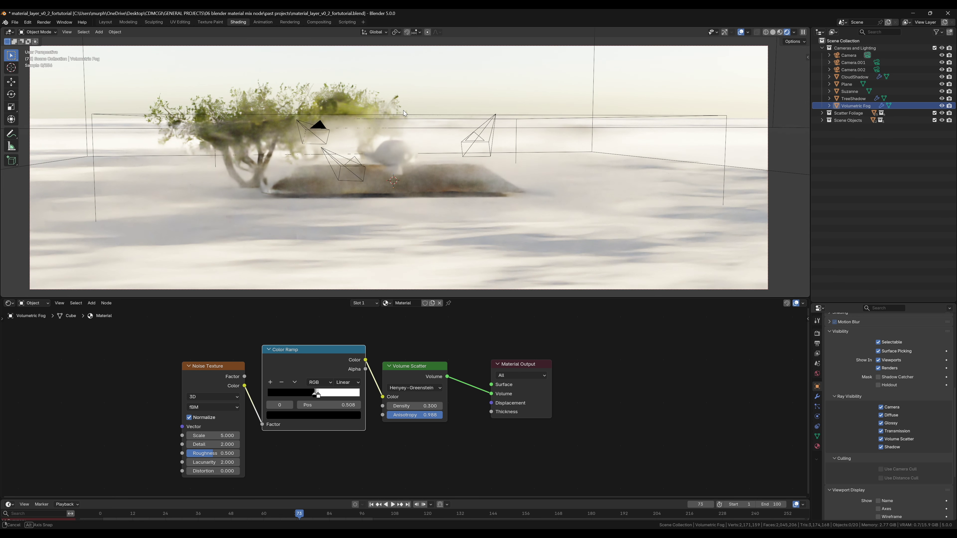
{"action": "scroll", "coordinate": [404, 110], "scroll_direction": "up", "scroll_amount": 3}
{"action": "middle_click_drag", "start_coordinate": [388, 114], "coordinate": [359, 112]}
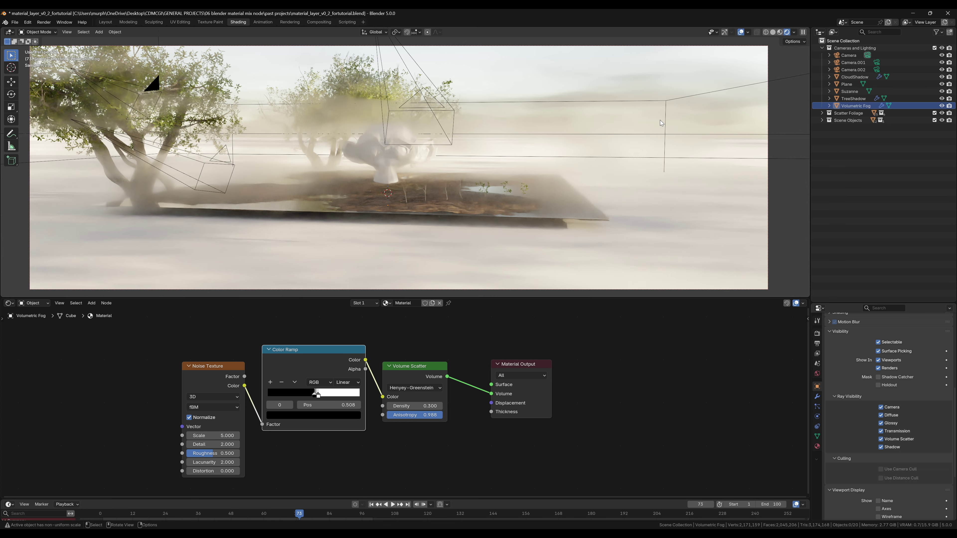
Disconnect the Color Ramp from the Volume Scatter Color and set the fog's Density to 0.030.
{"action": "left_click_drag", "start_coordinate": [383, 397], "coordinate": [376, 378]}
{"action": "middle_click_drag", "start_coordinate": [454, 137], "coordinate": [430, 166]}
{"action": "left_click_drag", "start_coordinate": [433, 407], "coordinate": [419, 406]}
{"action": "scroll", "coordinate": [495, 214], "scroll_direction": "down", "scroll_amount": 4}
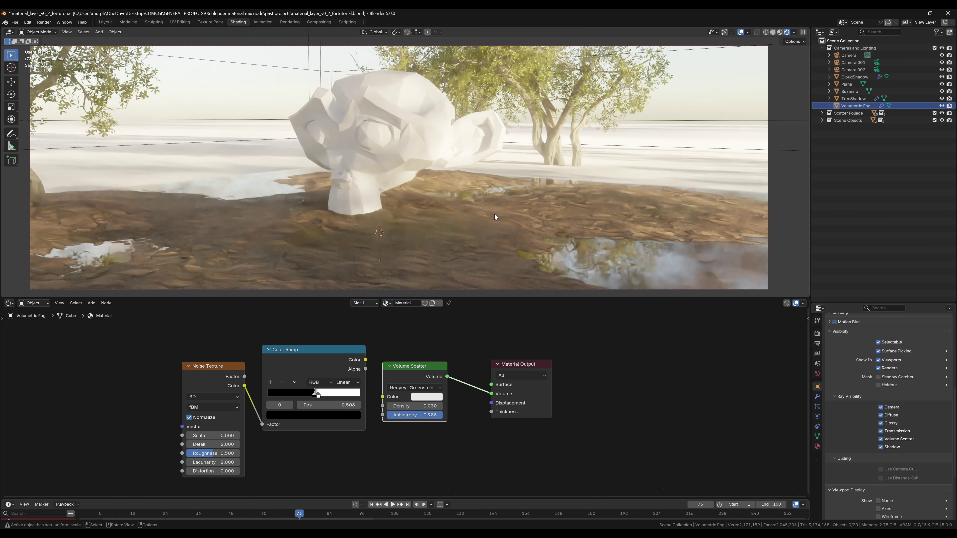
Delete the large ground plane and the Suzanne test object from the scene.
{"action": "scroll", "coordinate": [495, 214], "scroll_direction": "down", "scroll_amount": 6}
{"action": "left_click", "coordinate": [395, 148]}
{"action": "left_click", "coordinate": [343, 247]}
{"action": "right_click", "coordinate": [342, 247]}
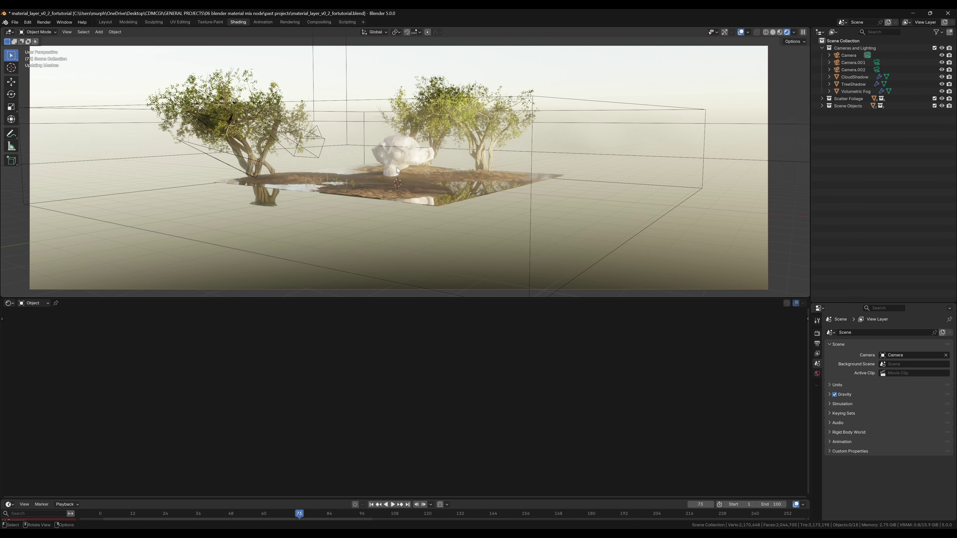
{"action": "left_click", "coordinate": [397, 167]}
{"action": "key", "text": "Delete"}
Inspect the rocky ground up close and look through the active scene camera.
{"action": "middle_click_drag", "start_coordinate": [522, 166], "coordinate": [556, 171]}
{"action": "scroll", "coordinate": [482, 140], "scroll_direction": "up", "scroll_amount": 6}
{"action": "scroll", "coordinate": [455, 154], "scroll_direction": "down", "scroll_amount": 3}
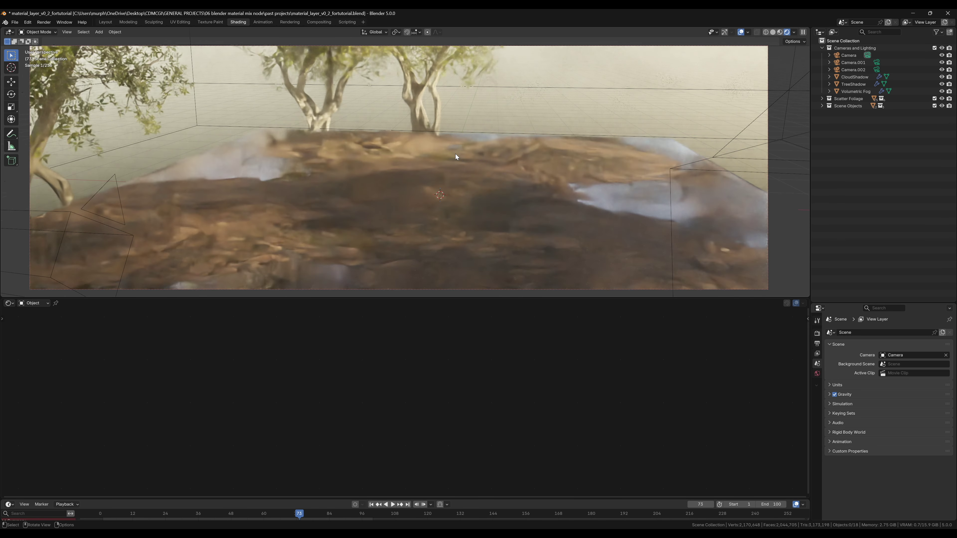
{"action": "middle_click_drag", "start_coordinate": [455, 154], "coordinate": [472, 155]}
{"action": "key", "text": "KP_0"}
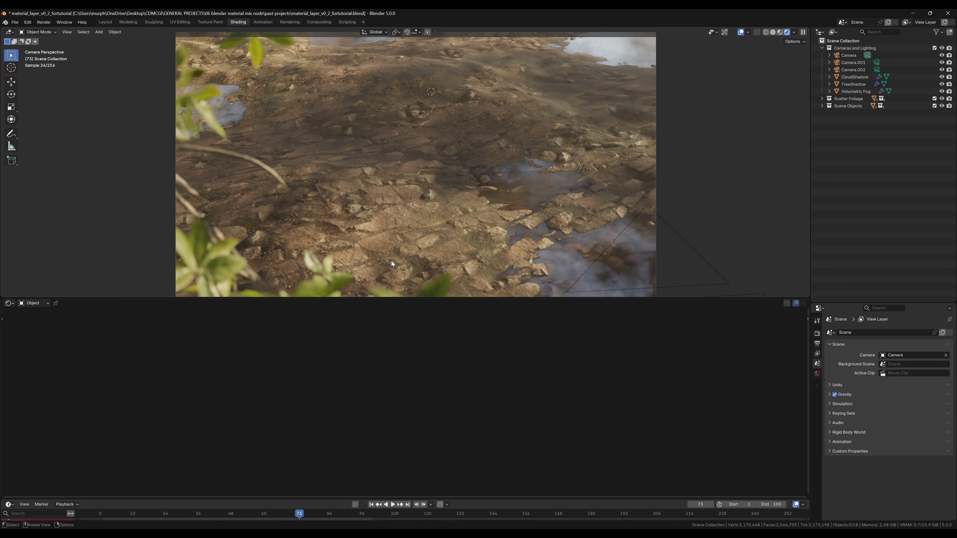
In the World shader, connect the Sky Texture with 8.4° sun elevation to the Background Color.
{"action": "left_click", "coordinate": [47, 303]}
{"action": "left_click", "coordinate": [45, 328]}
{"action": "left_click_drag", "start_coordinate": [465, 431], "coordinate": [480, 361]}
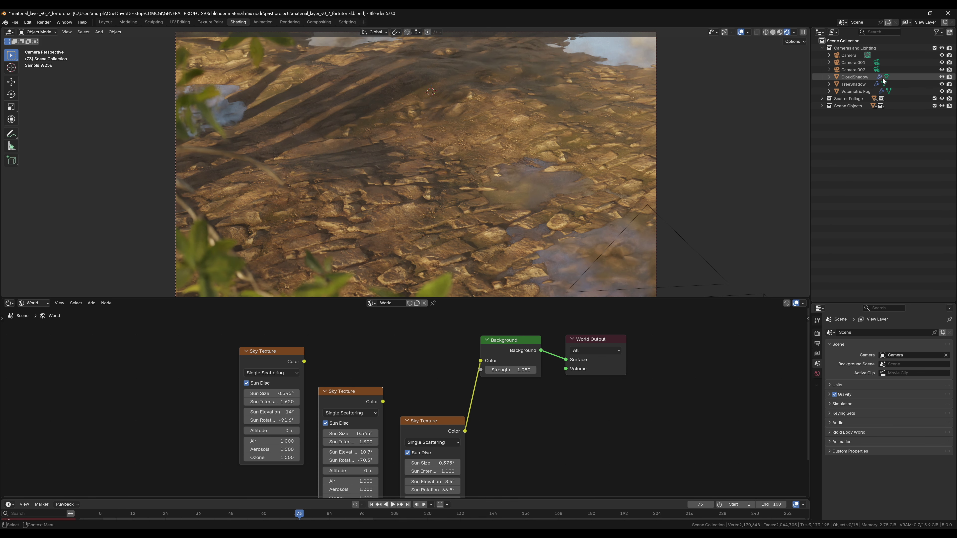
In CloudShadow's material, set the Color Ramp's black stop to 0.393 and the Noise Texture Scale to 7.620, checking through the camera.
{"action": "left_click", "coordinate": [855, 77]}
{"action": "left_click", "coordinate": [33, 303]}
{"action": "left_click", "coordinate": [34, 320]}
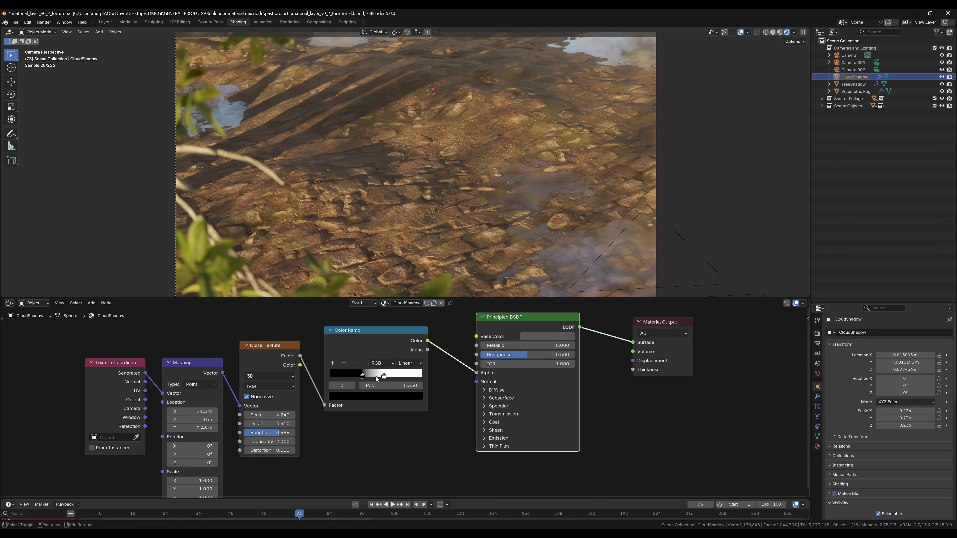
{"action": "mouse_move", "coordinate": [365, 375]}
{"action": "left_mouse_down"}
{"action": "mouse_move", "coordinate": [387, 374]}
{"action": "mouse_move", "coordinate": [366, 376]}
{"action": "left_mouse_up"}
{"action": "left_click_drag", "start_coordinate": [263, 419], "coordinate": [285, 419]}
{"action": "middle_click_drag", "start_coordinate": [354, 174], "coordinate": [351, 195]}
{"action": "key", "text": "KP_0"}
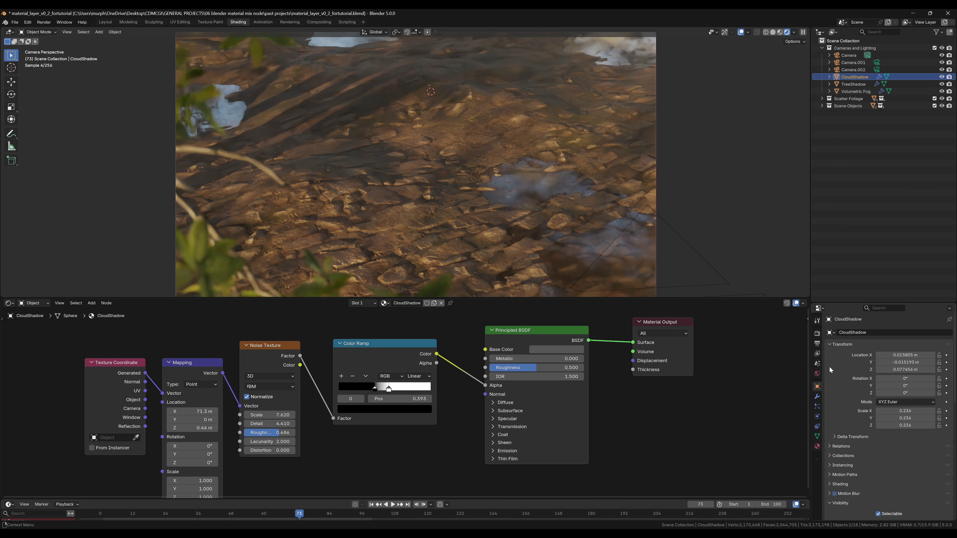
Set the depth of field F-Stop of the main Camera to 3.7.
{"action": "left_click", "coordinate": [849, 55]}
{"action": "left_click", "coordinate": [818, 416]}
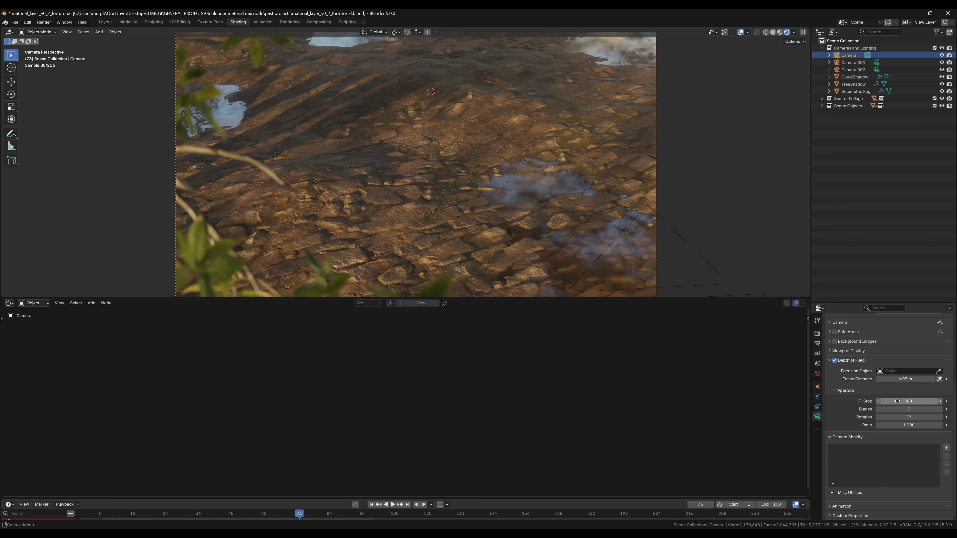
{"action": "left_click_drag", "start_coordinate": [897, 401], "coordinate": [886, 401]}
Open the Geo-Scatter system list, then show and hide Scatter Foliage's source collections from rocks to seedlings to examine their objects.
{"action": "key", "text": "n"}
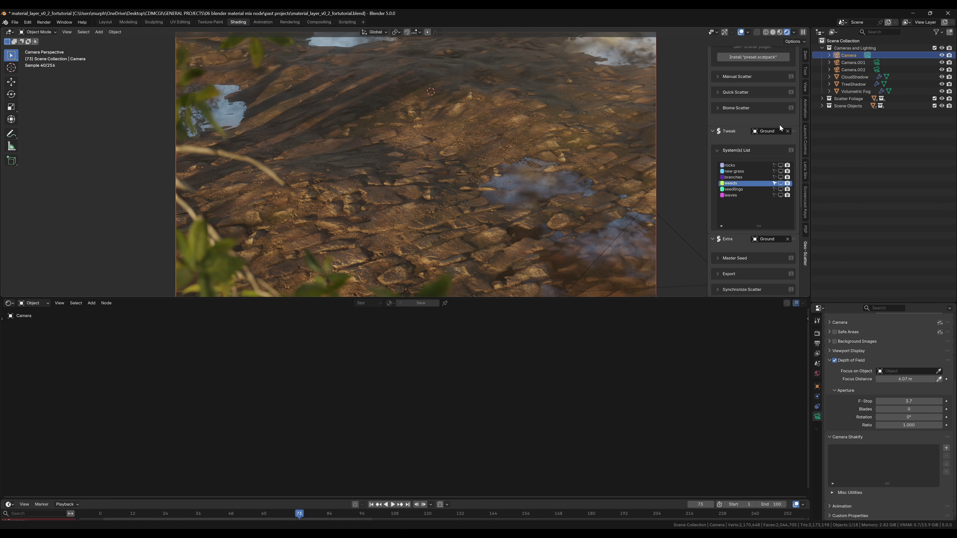
{"action": "left_click", "coordinate": [782, 167]}
{"action": "left_click", "coordinate": [822, 98]}
{"action": "left_click", "coordinate": [852, 106]}
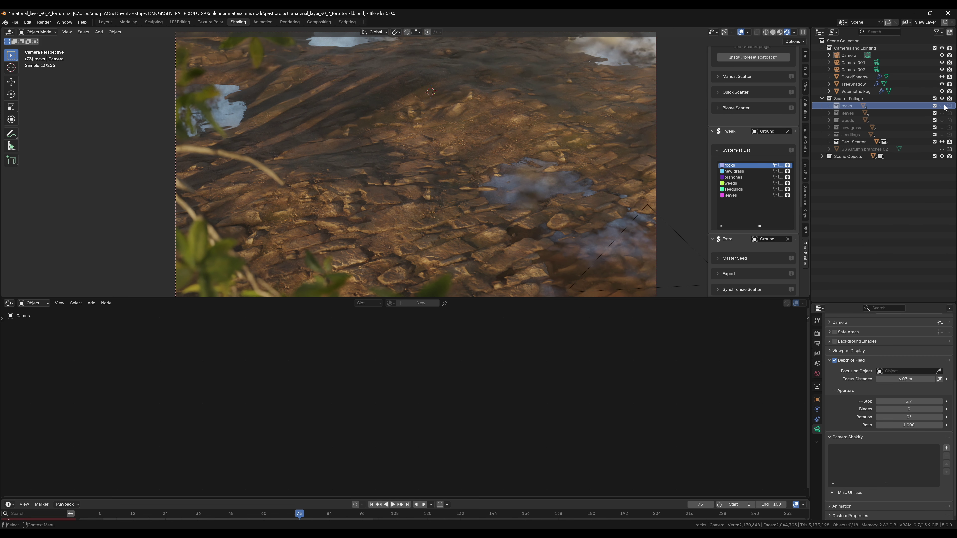
{"action": "left_click_drag", "start_coordinate": [945, 108], "coordinate": [942, 134]}
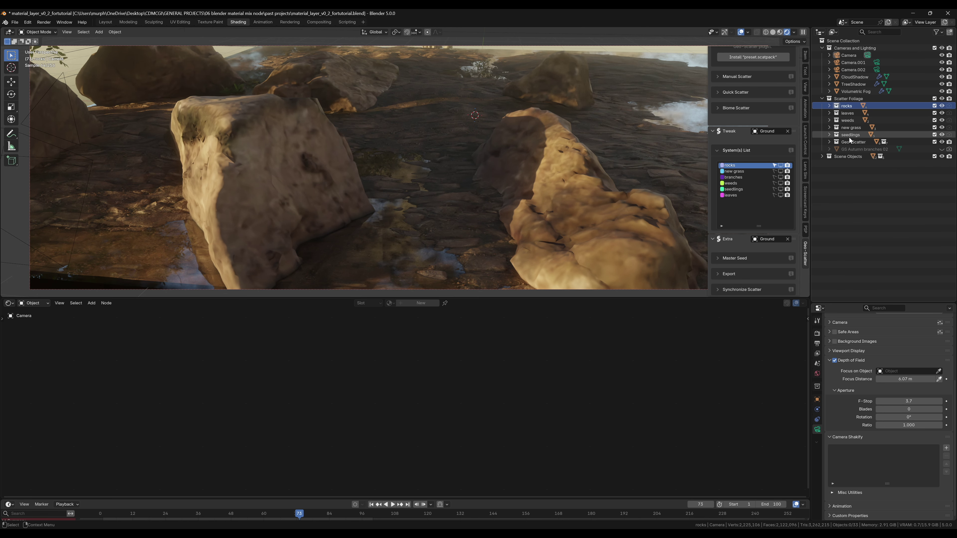
{"action": "left_click_drag", "start_coordinate": [943, 106], "coordinate": [944, 129]}
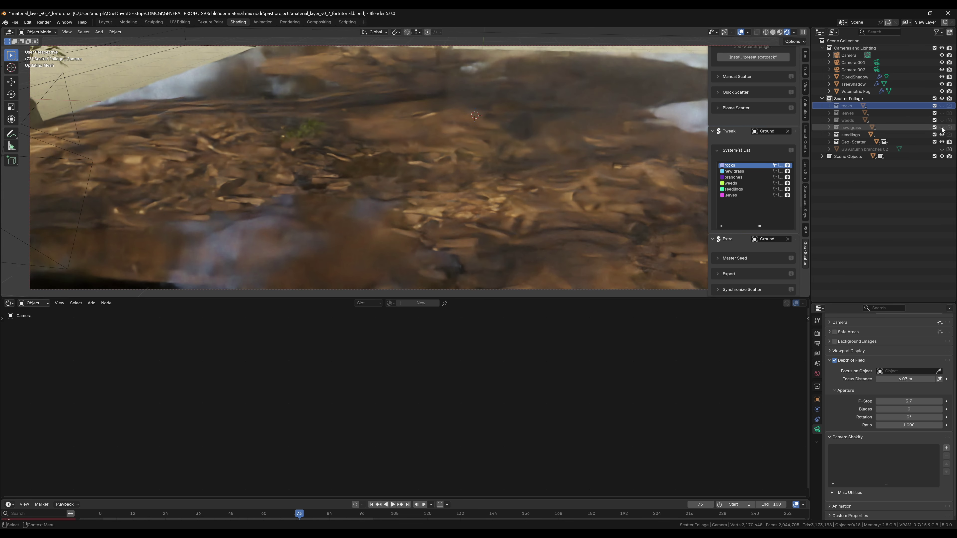
{"action": "left_click", "coordinate": [830, 107]}
{"action": "left_click", "coordinate": [830, 106]}
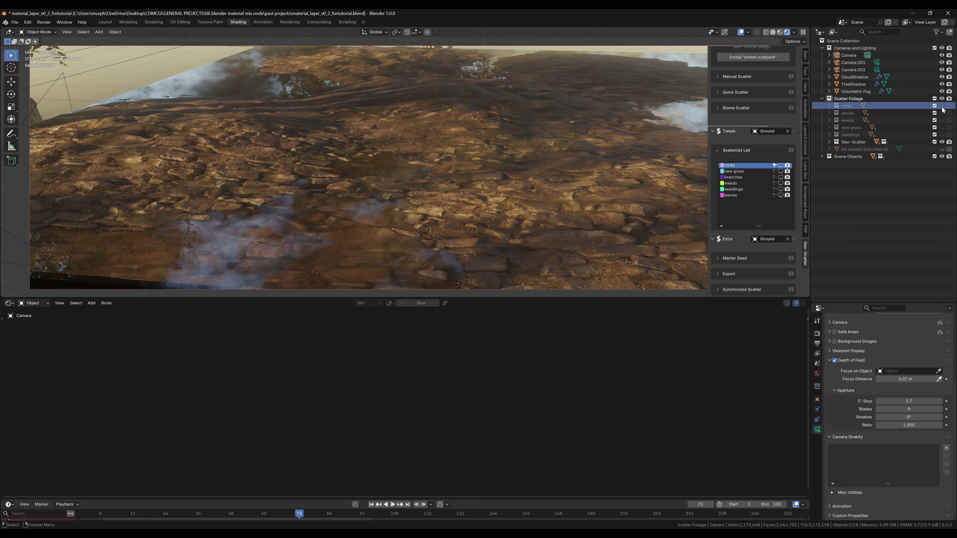
Enable viewport display of the rocks scatter system and look over the rocks scattered across the ground.
{"action": "middle_click_drag", "start_coordinate": [466, 99], "coordinate": [490, 101]}
{"action": "key", "text": "KP_0"}
{"action": "scroll", "coordinate": [742, 170], "scroll_direction": "down", "scroll_amount": 1}
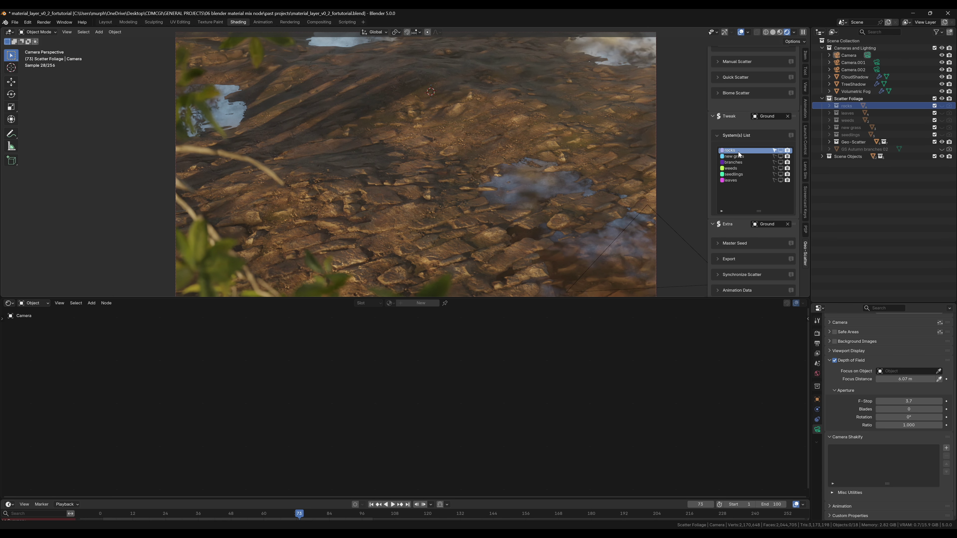
{"action": "left_click", "coordinate": [781, 151]}
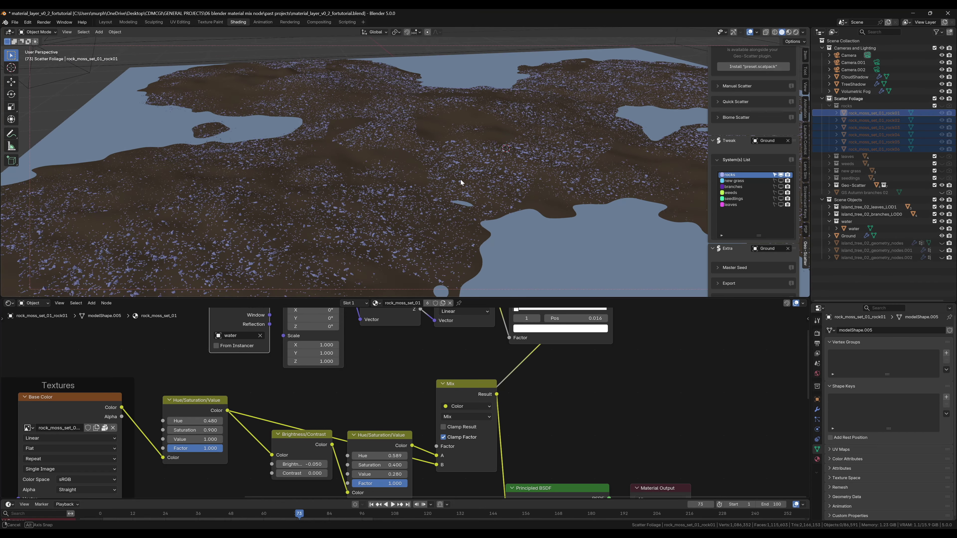
{"action": "scroll", "coordinate": [460, 180], "scroll_direction": "up", "scroll_amount": 5}
{"action": "middle_click_drag", "start_coordinate": [529, 165], "coordinate": [473, 180]}
{"action": "scroll", "coordinate": [716, 128], "scroll_direction": "down", "scroll_amount": 3}
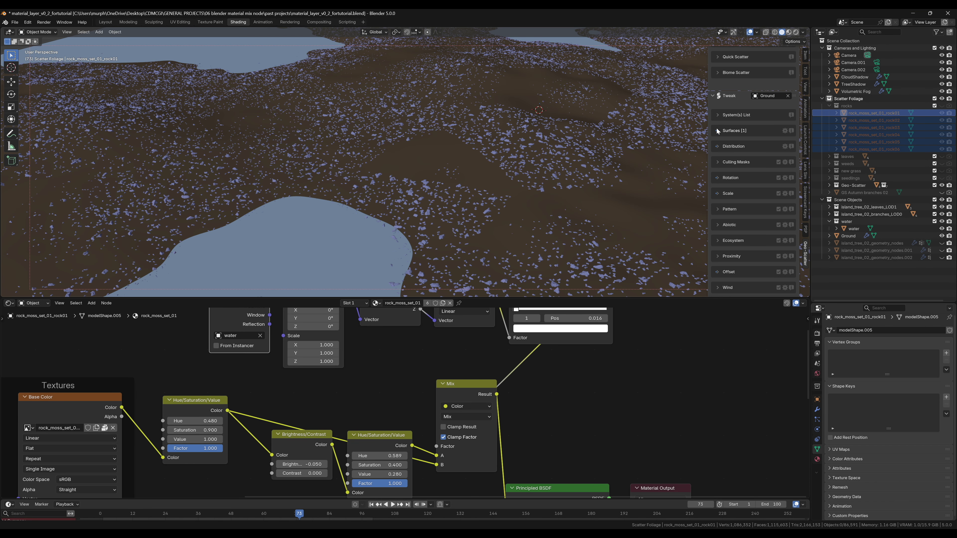
Set the rocks system's distribution Clump/m² to 0.48 and check the clumps on the ground.
{"action": "left_click", "coordinate": [716, 146]}
{"action": "middle_click_drag", "start_coordinate": [562, 139], "coordinate": [520, 124]}
{"action": "left_click_drag", "start_coordinate": [754, 180], "coordinate": [744, 180]}
{"action": "middle_click_drag", "start_coordinate": [413, 152], "coordinate": [462, 167]}
{"action": "scroll", "coordinate": [461, 165], "scroll_direction": "up", "scroll_amount": 6}
{"action": "middle_click_drag", "start_coordinate": [484, 113], "coordinate": [463, 148]}
{"action": "middle_click_drag", "start_coordinate": [523, 109], "coordinate": [455, 153]}
Switch the viewport to Material Preview shading and inspect the scattered rocks around the puddle.
{"action": "left_click", "coordinate": [788, 33]}
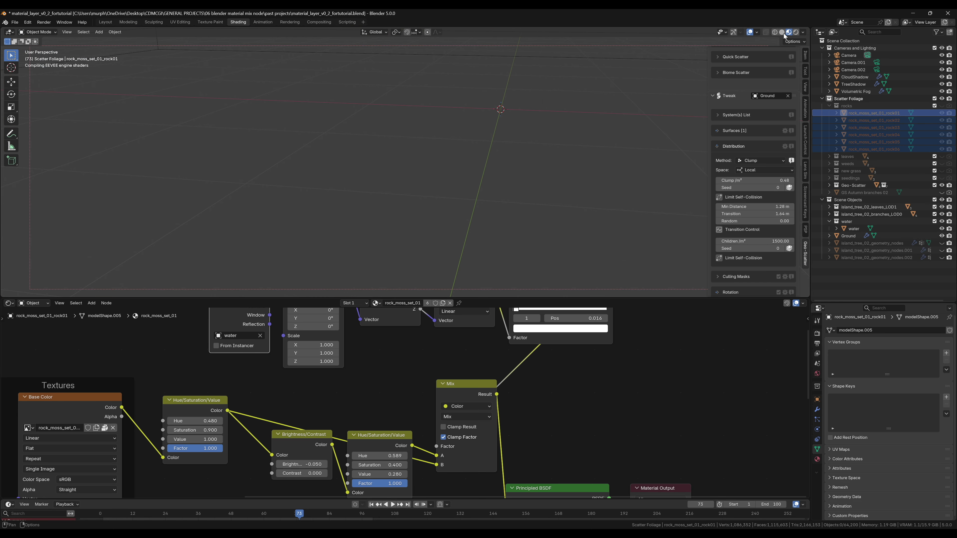
{"action": "middle_click_drag", "start_coordinate": [443, 167], "coordinate": [466, 176]}
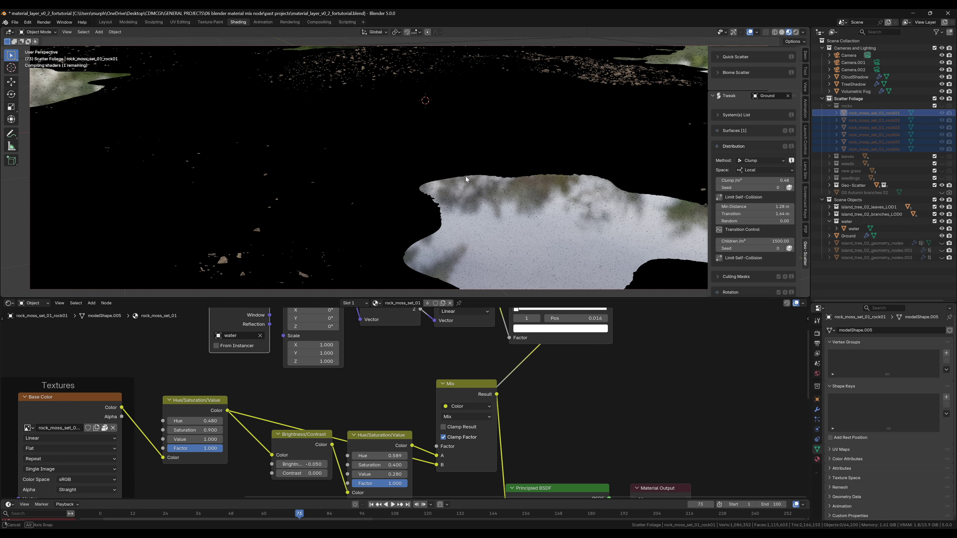
{"action": "middle_click_drag", "start_coordinate": [420, 198], "coordinate": [435, 188]}
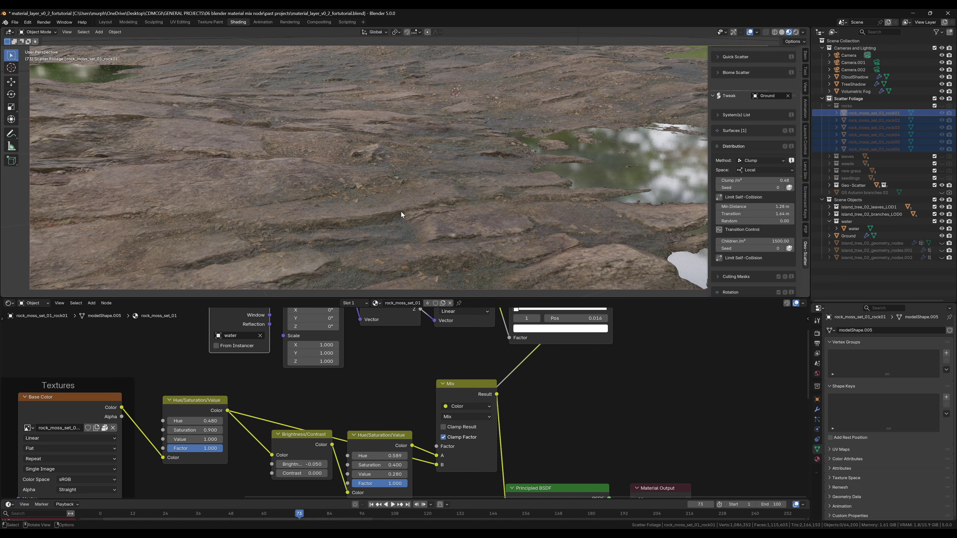
Look over the scattered grass on the ground and examine the new grass system's Clump distribution settings.
{"action": "middle_click_drag", "start_coordinate": [388, 225], "coordinate": [404, 201]}
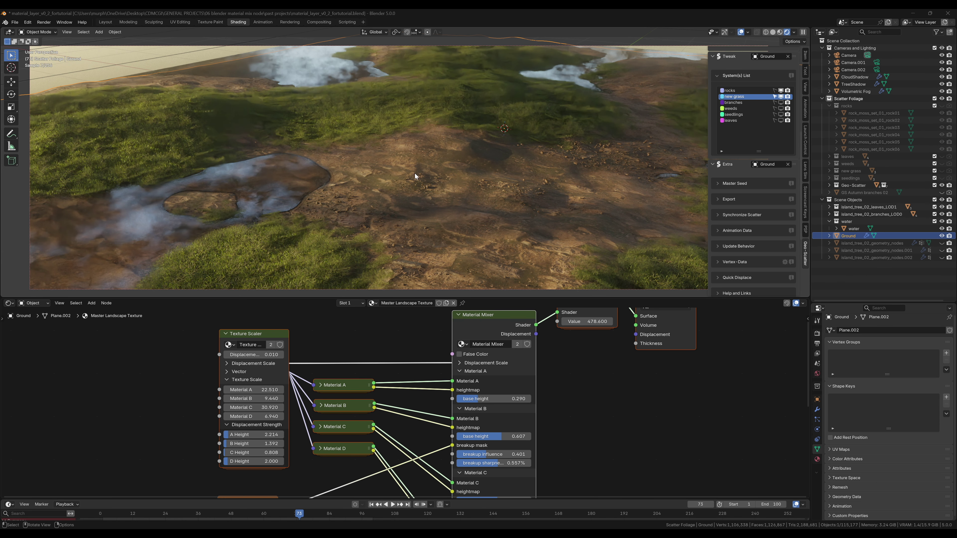
{"action": "left_click_drag", "start_coordinate": [536, 335], "coordinate": [603, 353]}
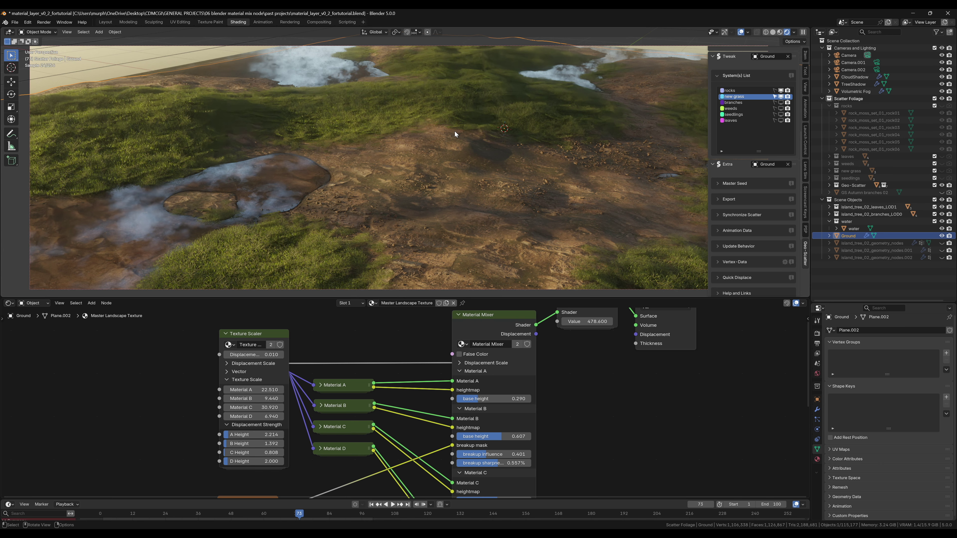
{"action": "middle_click_drag", "start_coordinate": [455, 131], "coordinate": [446, 187]}
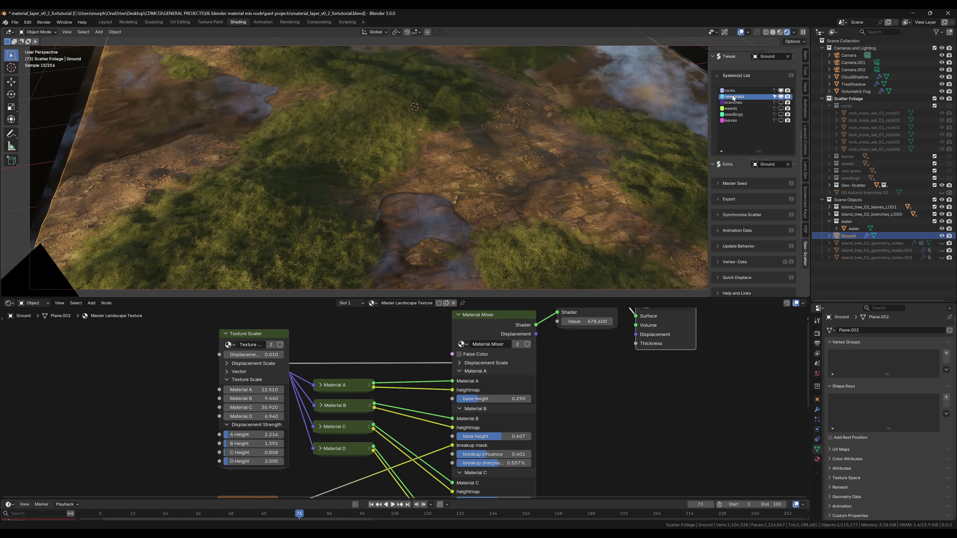
{"action": "left_click", "coordinate": [718, 77]}
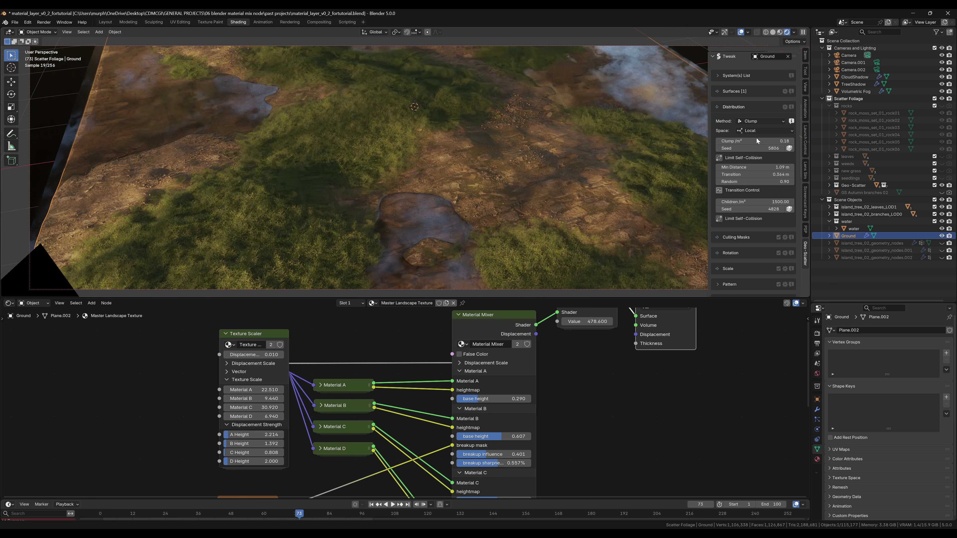
{"action": "left_click", "coordinate": [718, 76]}
{"action": "left_click", "coordinate": [718, 76]}
{"action": "left_click", "coordinate": [760, 121]}
{"action": "left_click", "coordinate": [715, 109]}
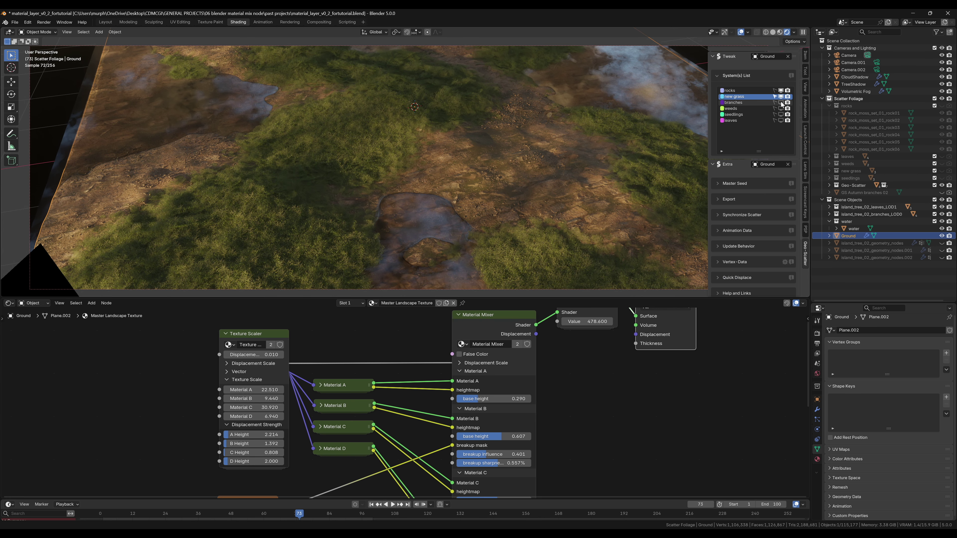
Enable viewport display of the branches, weeds, seedlings and leaves scatter systems.
{"action": "left_click", "coordinate": [782, 109]}
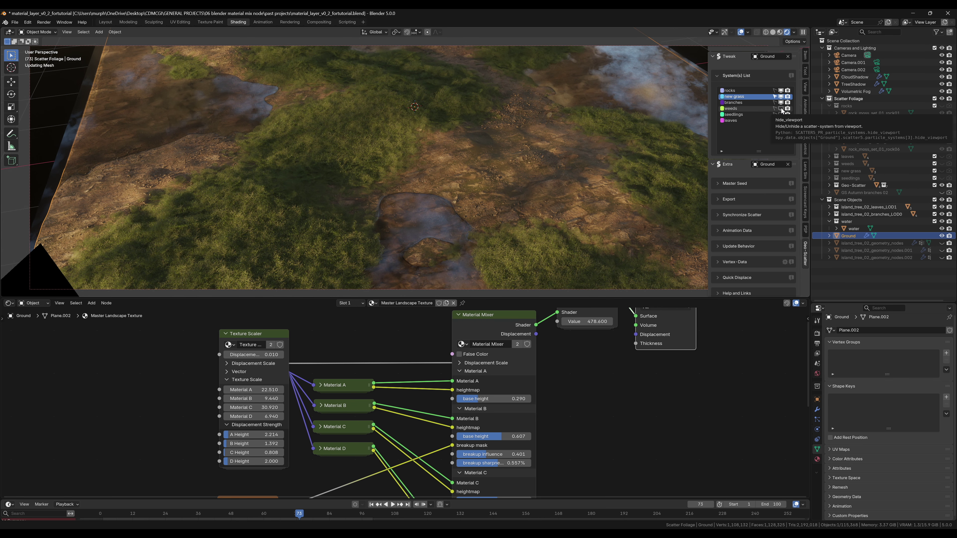
{"action": "left_click", "coordinate": [782, 115]}
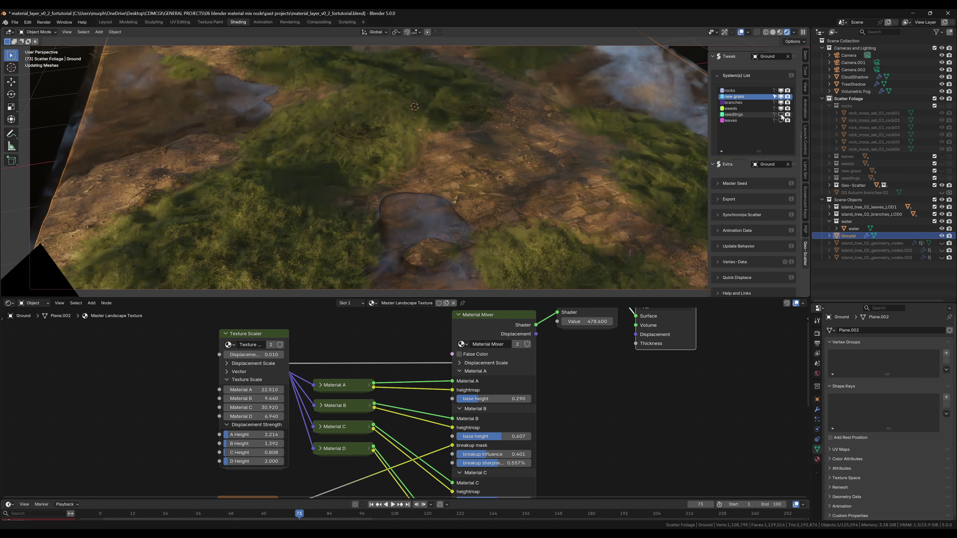
{"action": "left_click", "coordinate": [782, 121]}
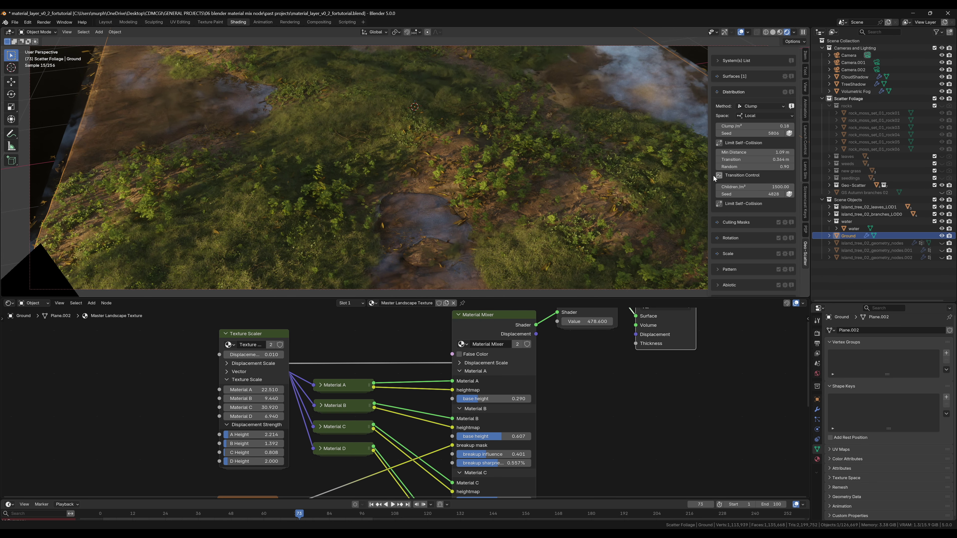
Assign the water collection to the Upward-Obstruction culling mask of the new grass system.
{"action": "left_click", "coordinate": [719, 222]}
{"action": "scroll", "coordinate": [728, 226], "scroll_direction": "down", "scroll_amount": 5}
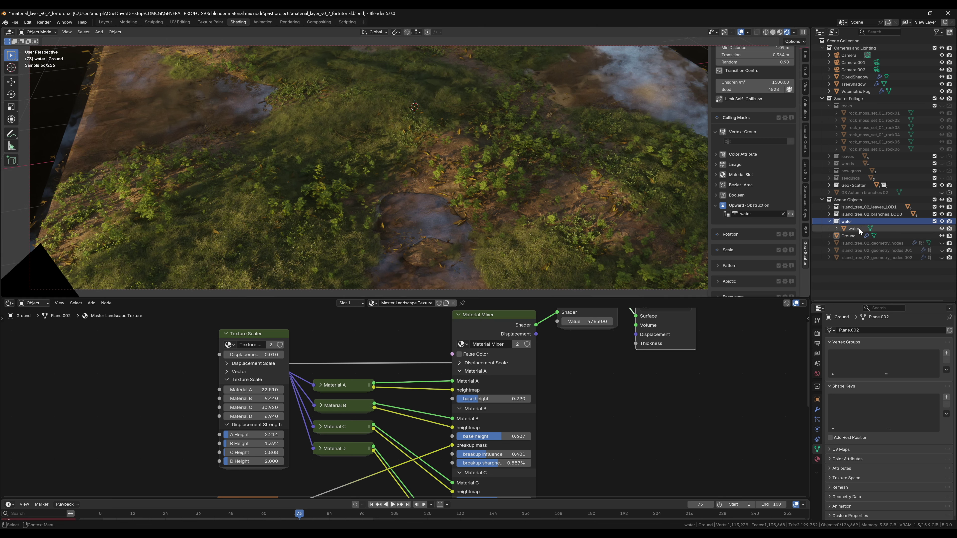
{"action": "left_click_drag", "start_coordinate": [846, 224], "coordinate": [749, 215]}
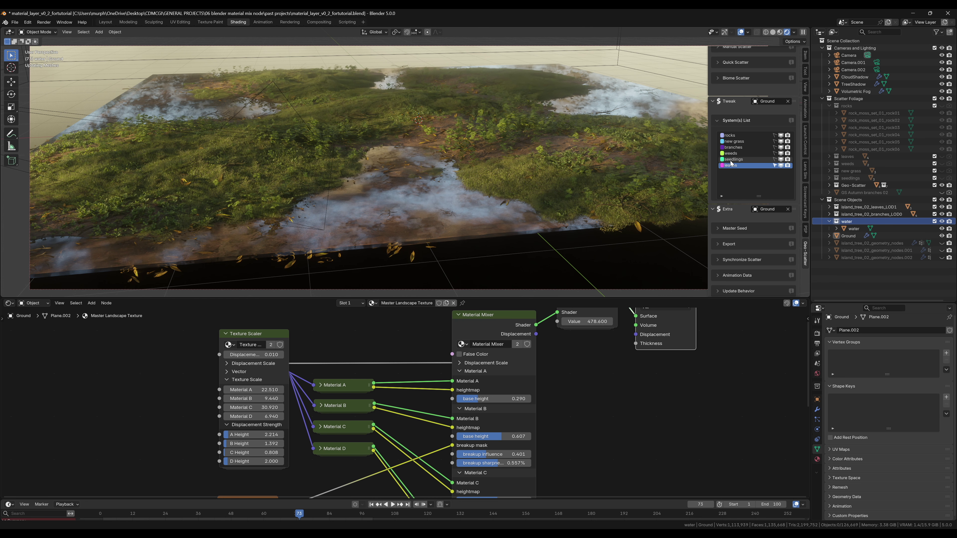
In camera view, connect each of the World's other two Sky Textures to the Background color to compare them, and reconnect the original one.
{"action": "key", "text": "KP_0"}
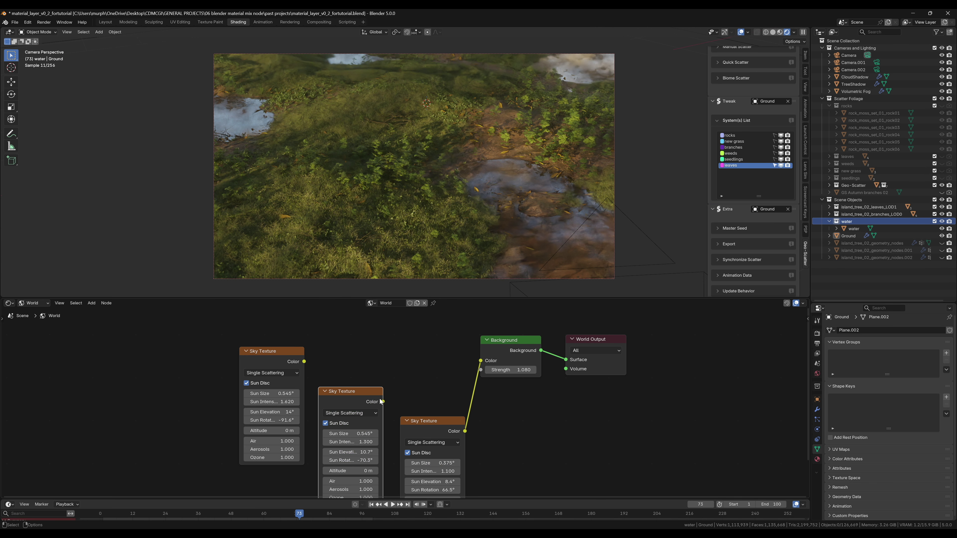
{"action": "left_click_drag", "start_coordinate": [383, 402], "coordinate": [480, 361]}
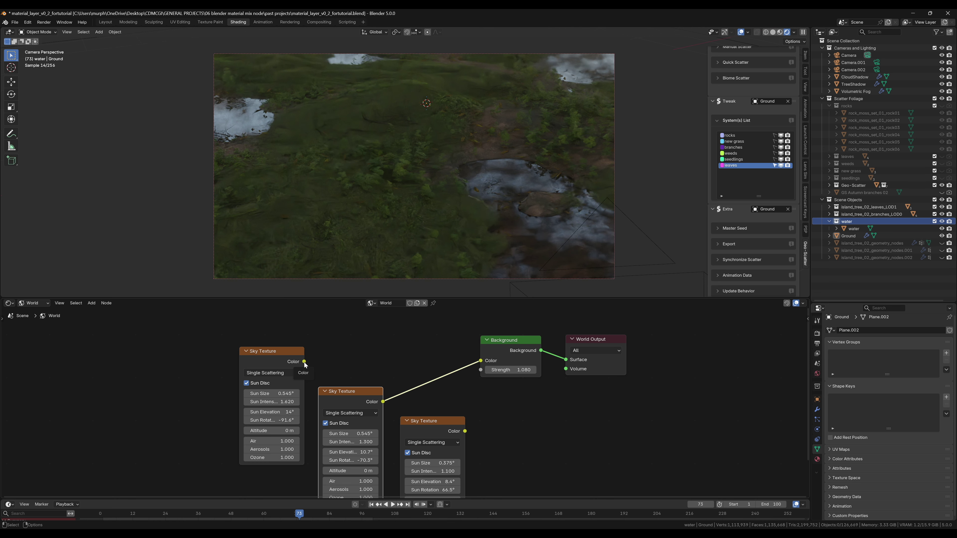
{"action": "left_click_drag", "start_coordinate": [305, 362], "coordinate": [480, 361]}
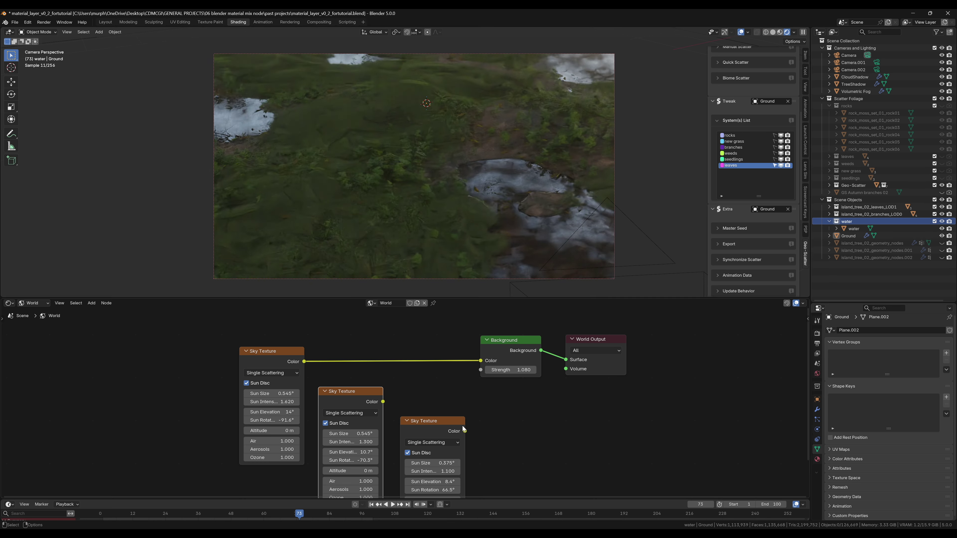
{"action": "left_click_drag", "start_coordinate": [466, 432], "coordinate": [478, 360]}
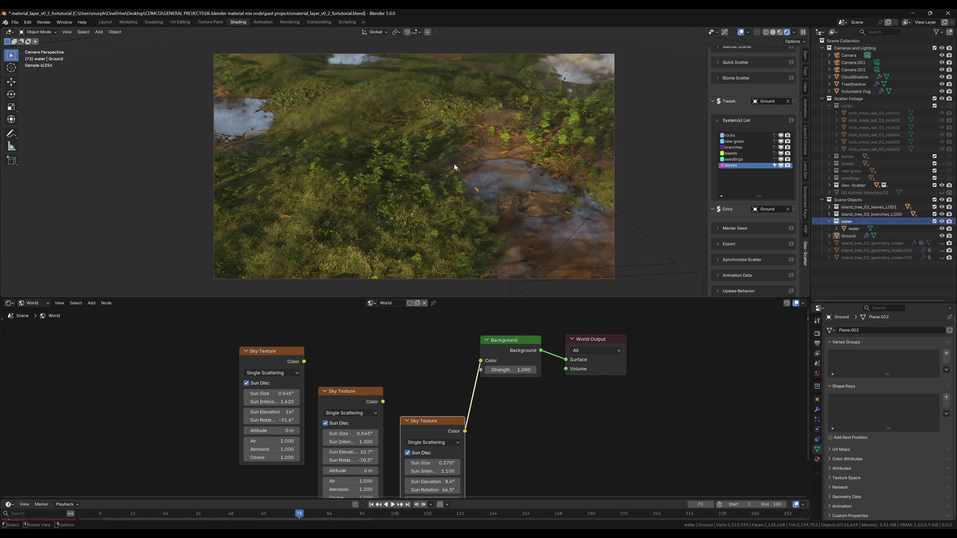
Hide all the Geo-Scatter systems and the Ground object in the viewport so that only the water plane is displayed.
{"action": "left_click", "coordinate": [782, 142]}
{"action": "left_click", "coordinate": [782, 148]}
{"action": "left_click", "coordinate": [781, 153]}
{"action": "left_click", "coordinate": [781, 159]}
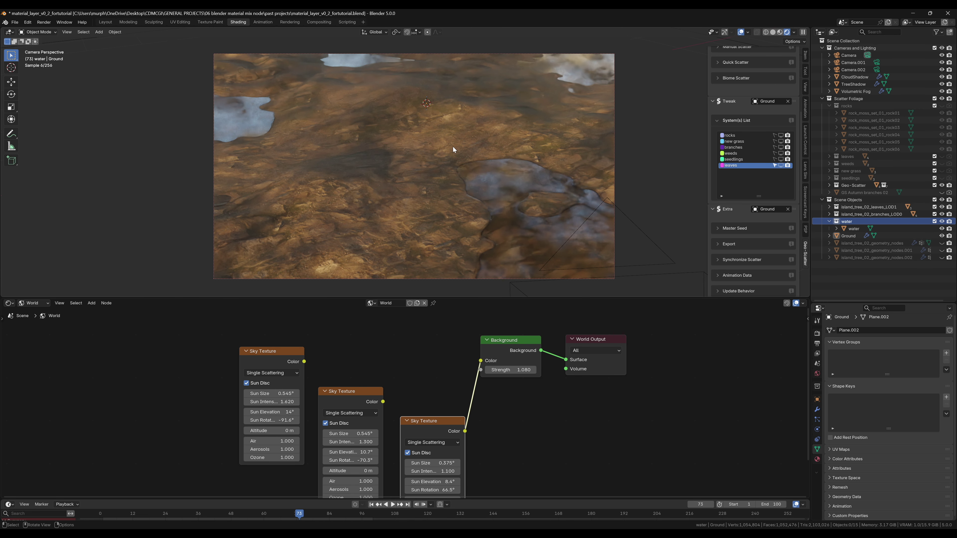
{"action": "left_click", "coordinate": [942, 236]}
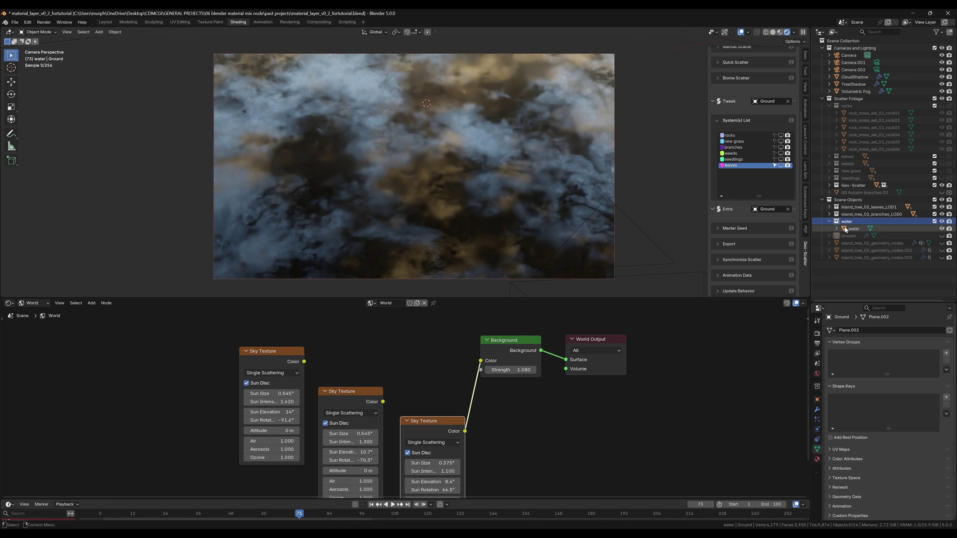
Select the water plane and switch the shader editor from World to Object to show its material nodes.
{"action": "middle_click_drag", "start_coordinate": [435, 194], "coordinate": [465, 164]}
{"action": "left_click", "coordinate": [466, 162]}
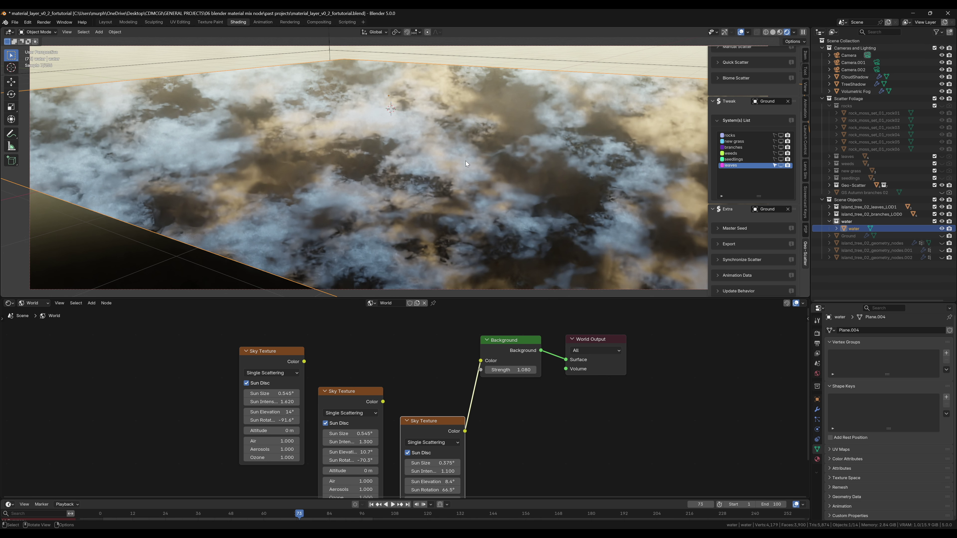
{"action": "left_click", "coordinate": [34, 303]}
{"action": "left_click", "coordinate": [37, 318]}
{"action": "scroll", "coordinate": [513, 204], "scroll_direction": "up", "scroll_amount": 3}
{"action": "middle_click_drag", "start_coordinate": [514, 204], "coordinate": [343, 161]}
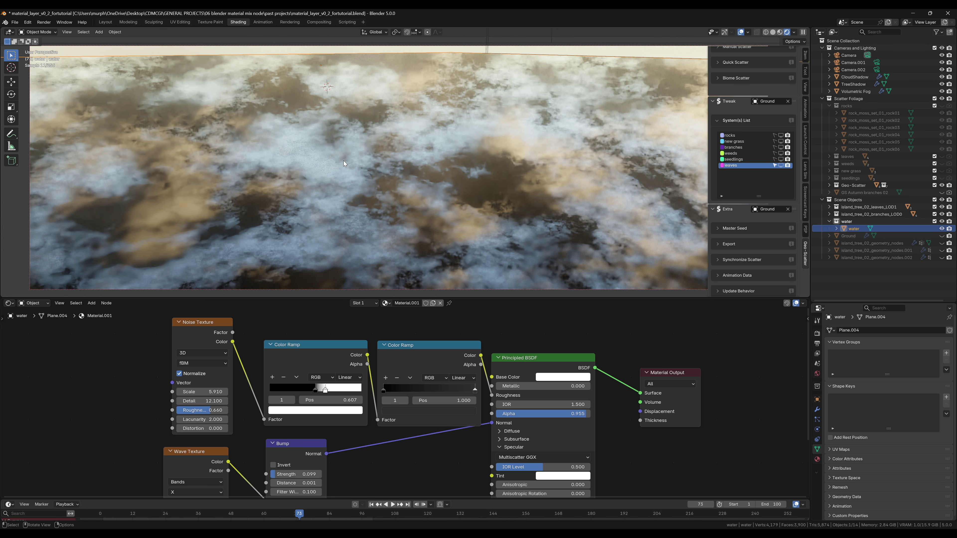
{"action": "mouse_move", "coordinate": [522, 169]}
{"action": "middle_mouse_down"}
{"action": "mouse_move", "coordinate": [535, 181]}
{"action": "mouse_move", "coordinate": [516, 163]}
{"action": "middle_mouse_up"}
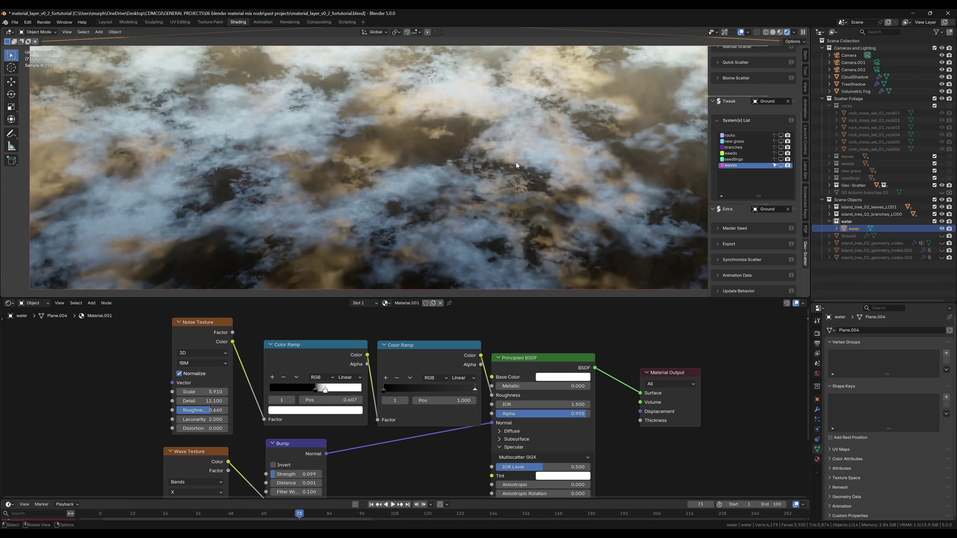
Hide the CloudShadow and TreeShadow objects and place a new monkey mesh above the water plane as a reflection test.
{"action": "left_click", "coordinate": [943, 86]}
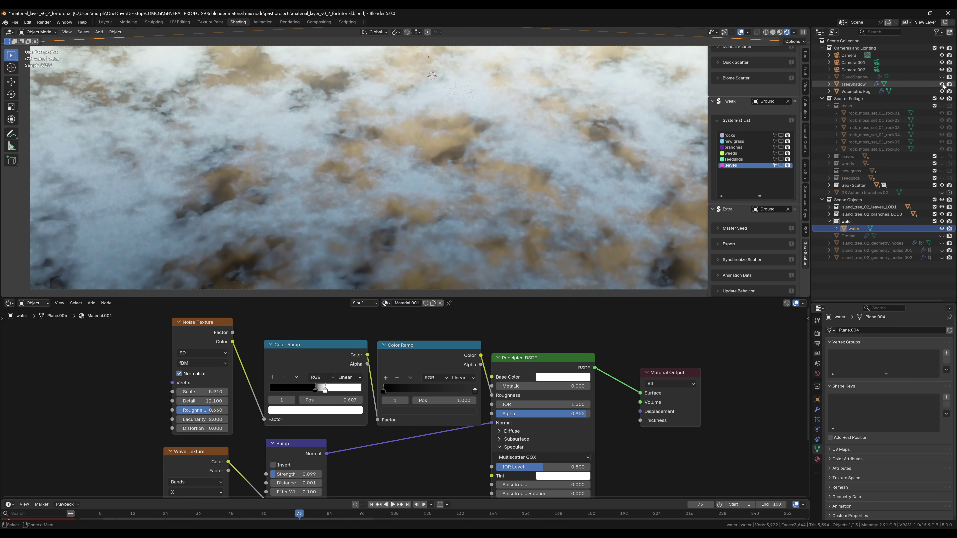
{"action": "left_click", "coordinate": [942, 77]}
{"action": "key", "text": "shift+a"}
{"action": "left_click", "coordinate": [534, 111]}
{"action": "key", "text": "g"}
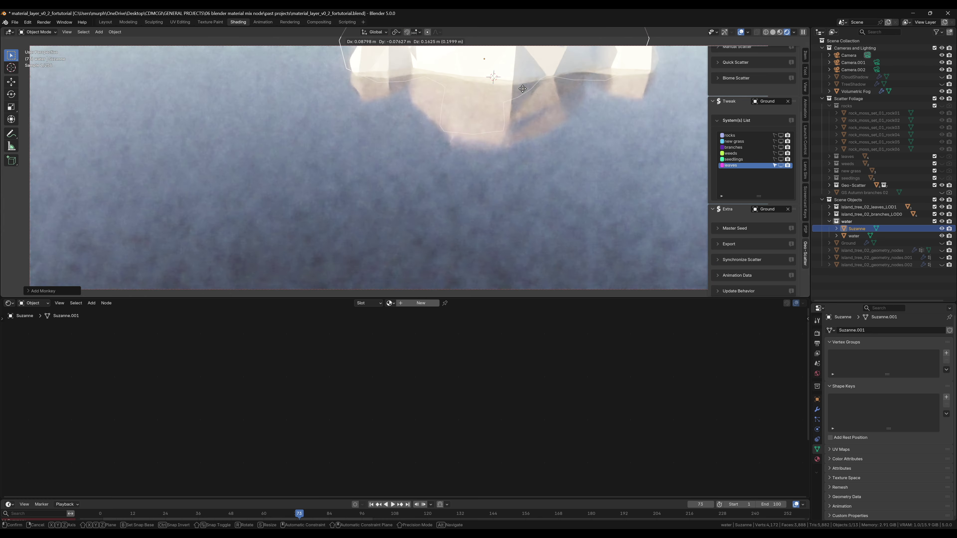
{"action": "left_click", "coordinate": [478, 21]}
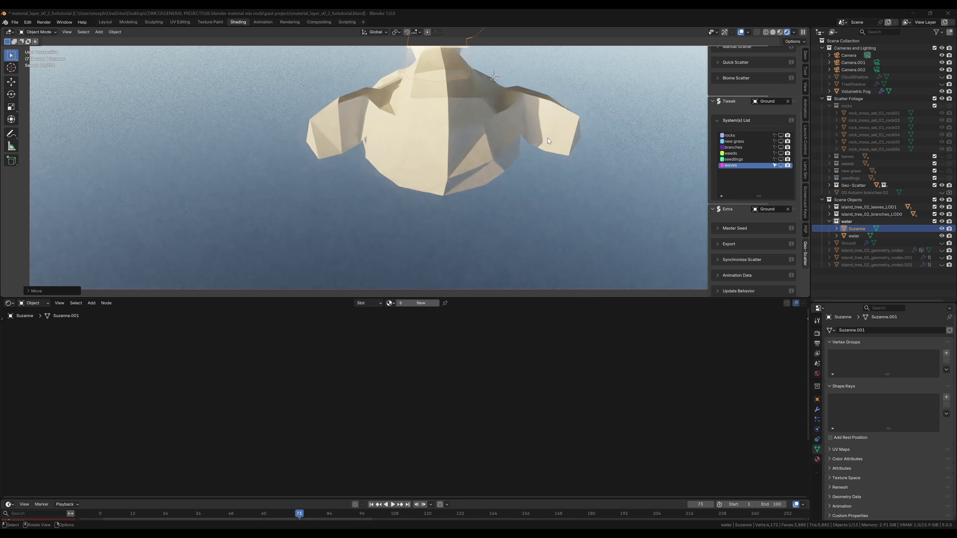
Set the Bump node's Strength in the water material to 0.827 and check the monkey's reflection.
{"action": "left_click", "coordinate": [597, 178]}
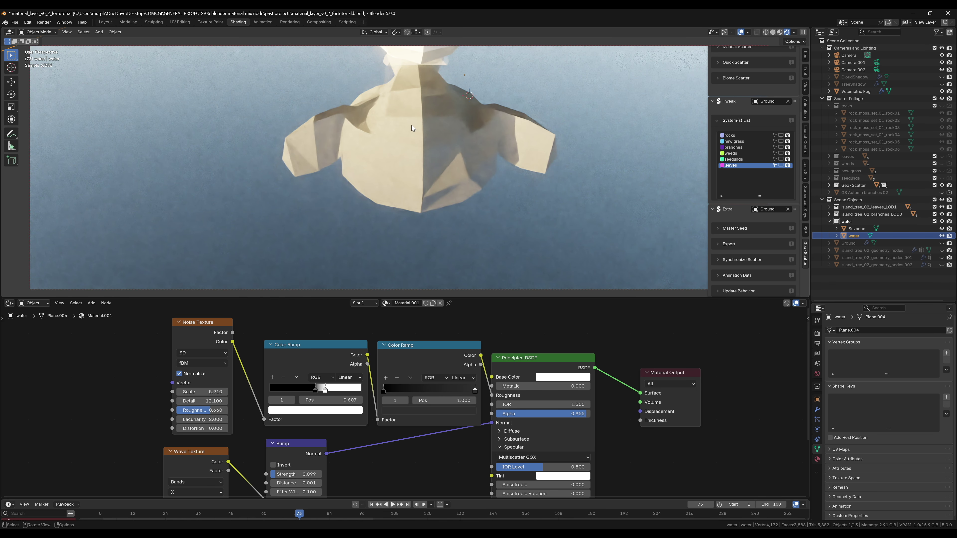
{"action": "middle_click_drag", "start_coordinate": [400, 461], "coordinate": [418, 436]}
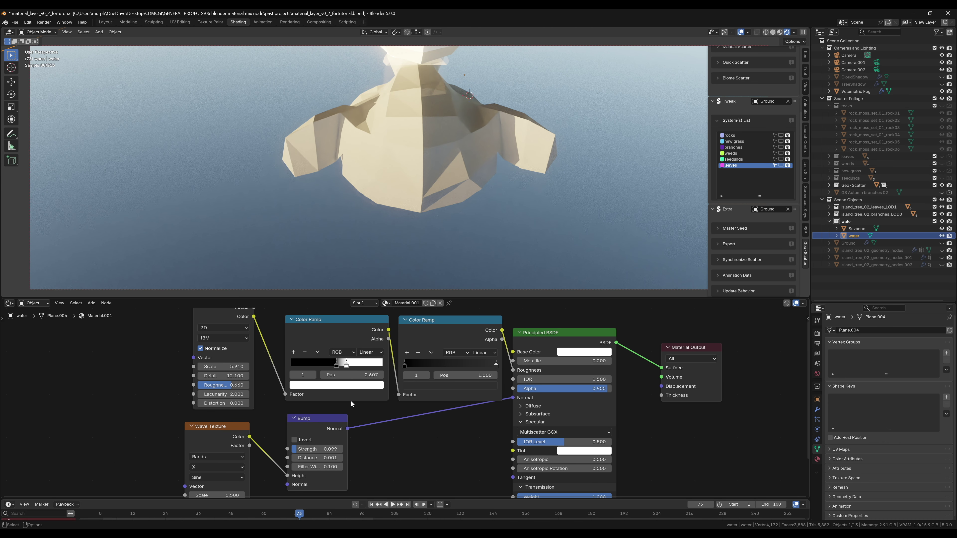
{"action": "left_click_drag", "start_coordinate": [311, 451], "coordinate": [335, 452]}
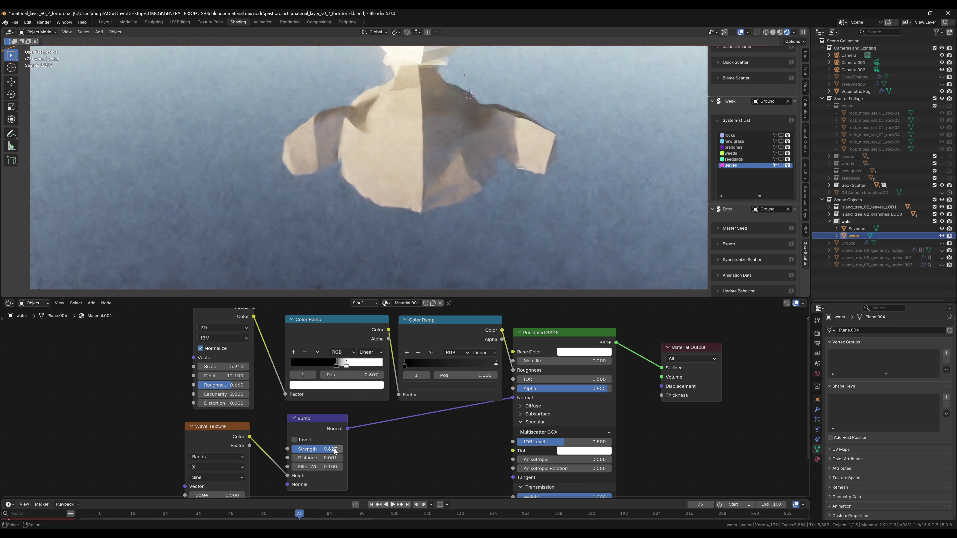
{"action": "middle_click_drag", "start_coordinate": [355, 175], "coordinate": [431, 160]}
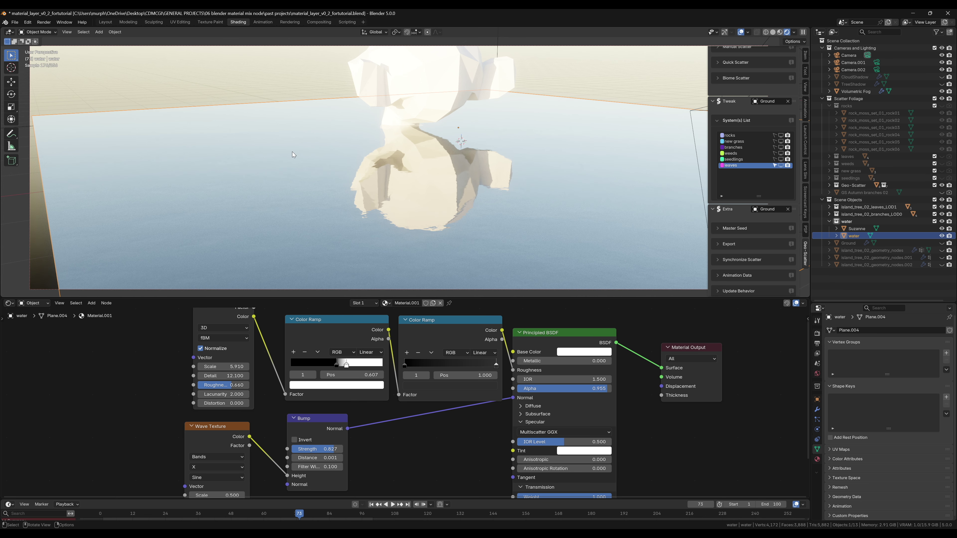
Try moving the end stop of the water material's second Color Ramp inward, and undo it.
{"action": "left_click_drag", "start_coordinate": [496, 365], "coordinate": [459, 366]}
{"action": "key", "text": "ctrl+z"}
{"action": "key", "text": "ctrl+z"}
{"action": "key", "text": "ctrl+z"}
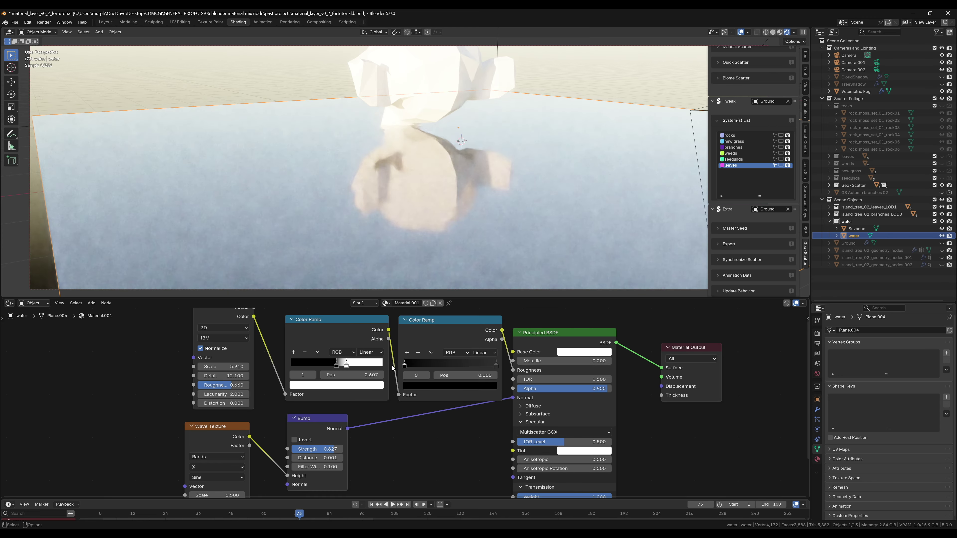
Set the first Color Ramp's white stop to position 0.640 and connect the second Color Ramp's Color to the Principled BSDF's Roughness.
{"action": "left_click_drag", "start_coordinate": [347, 365], "coordinate": [300, 365]}
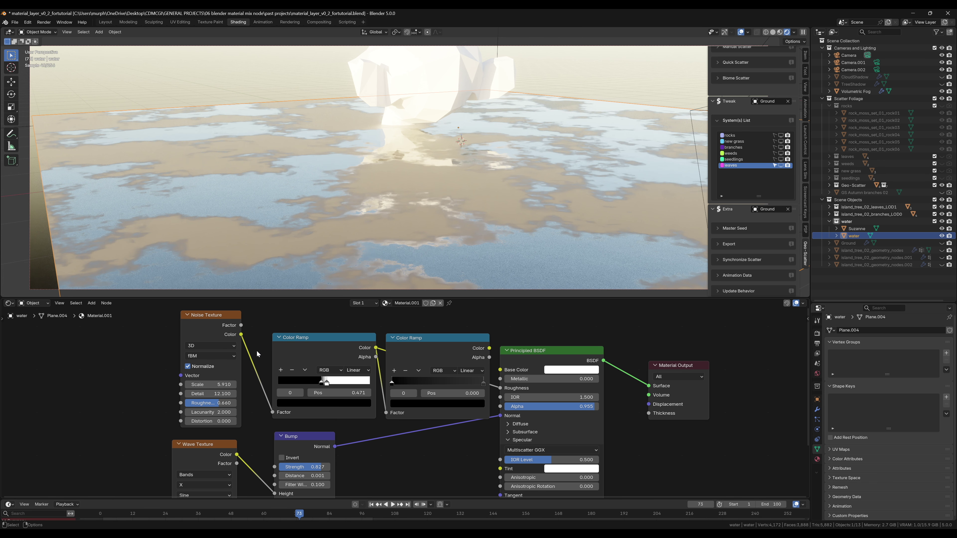
{"action": "left_click_drag", "start_coordinate": [326, 382], "coordinate": [370, 386]}
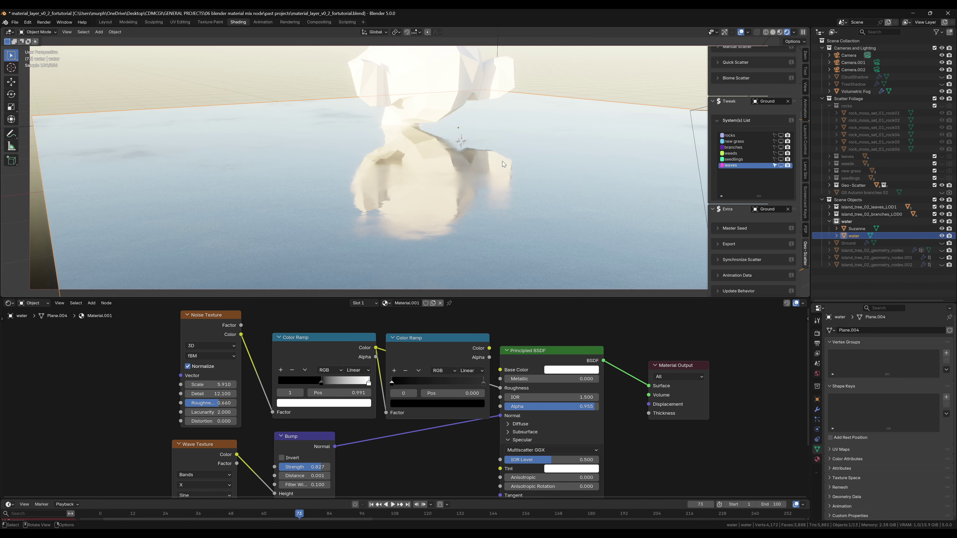
{"action": "left_click_drag", "start_coordinate": [369, 381], "coordinate": [337, 382]}
{"action": "left_click_drag", "start_coordinate": [489, 348], "coordinate": [501, 388]}
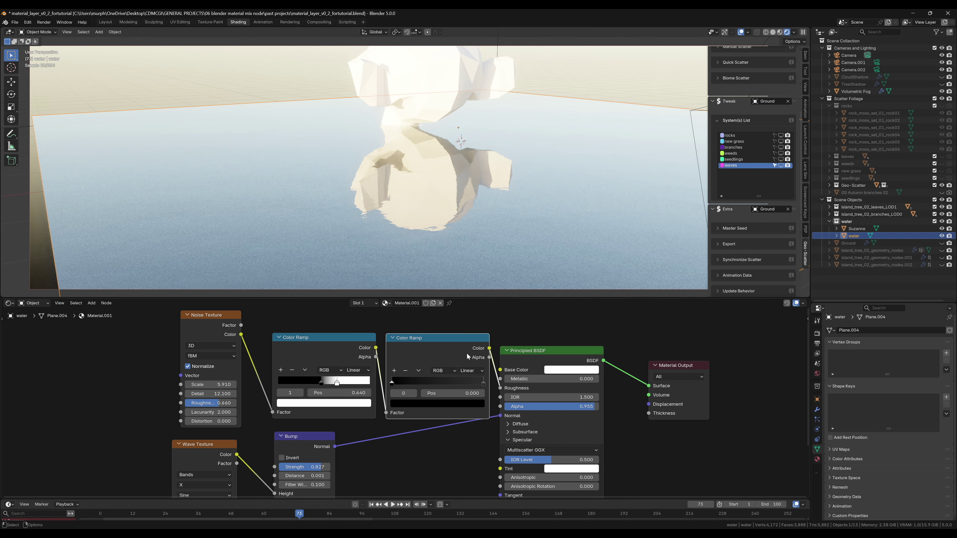
Lighten the second Color Ramp's end stop to a mid grey and check how it blurs the monkey's reflection.
{"action": "left_click", "coordinate": [484, 382]}
{"action": "left_click", "coordinate": [438, 404]}
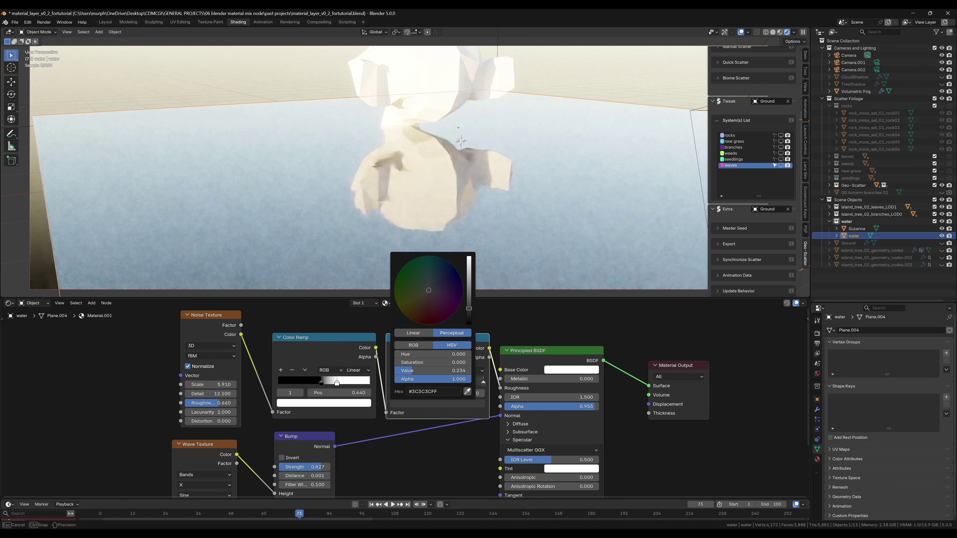
{"action": "left_click_drag", "start_coordinate": [470, 309], "coordinate": [469, 296]}
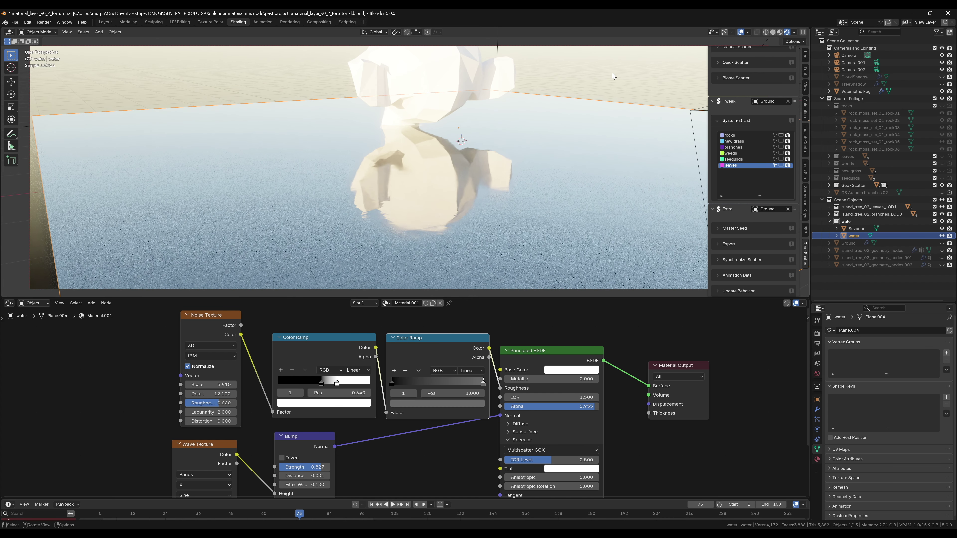
{"action": "middle_click_drag", "start_coordinate": [453, 183], "coordinate": [477, 201]}
{"action": "middle_click_drag", "start_coordinate": [368, 206], "coordinate": [432, 186]}
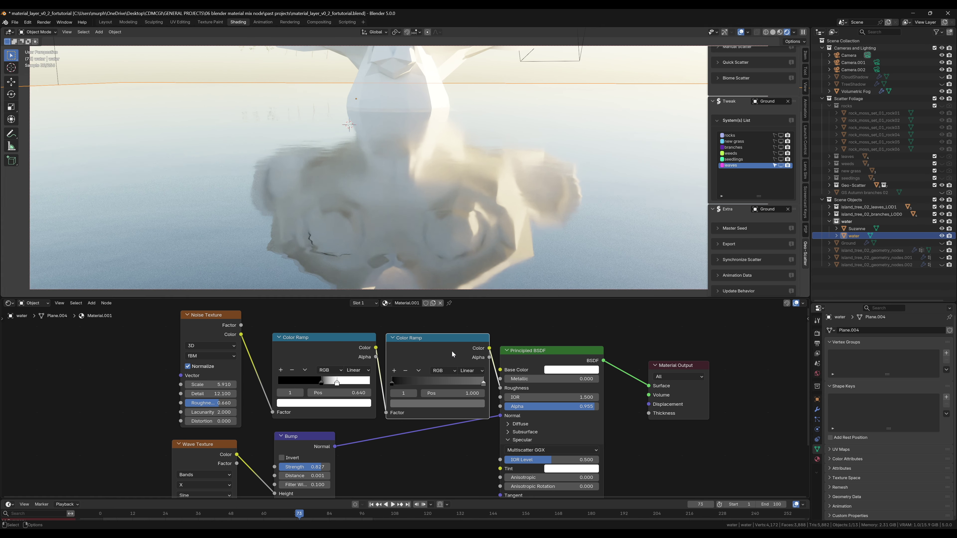
{"action": "left_click", "coordinate": [466, 405]}
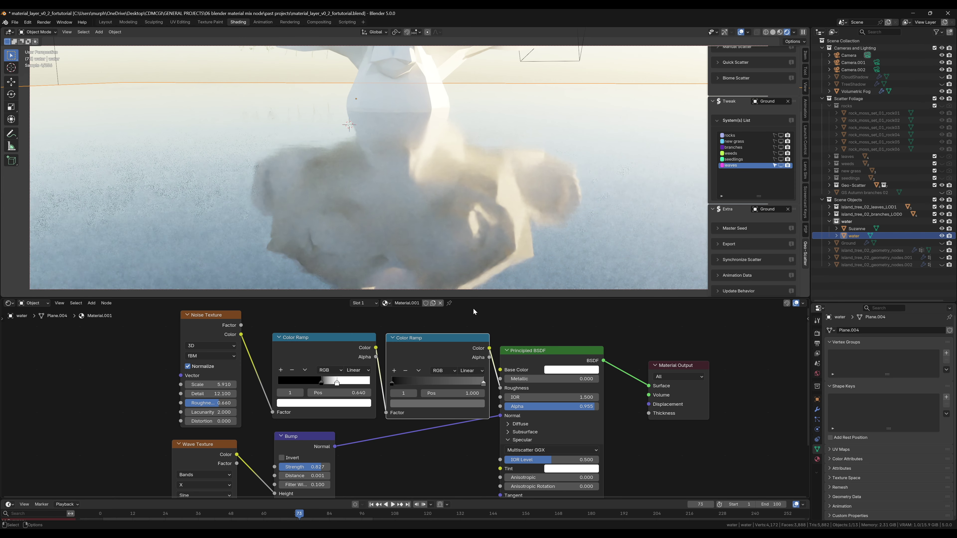
{"action": "left_click", "coordinate": [479, 404]}
{"action": "left_click_drag", "start_coordinate": [469, 302], "coordinate": [469, 304]}
Set the Bump node's Strength to 0.359 and check the ripples across the water plane.
{"action": "left_click_drag", "start_coordinate": [314, 467], "coordinate": [297, 467]}
{"action": "middle_click_drag", "start_coordinate": [511, 200], "coordinate": [485, 217]}
{"action": "scroll", "coordinate": [484, 213], "scroll_direction": "down", "scroll_amount": 6}
{"action": "scroll", "coordinate": [452, 213], "scroll_direction": "up", "scroll_amount": 3}
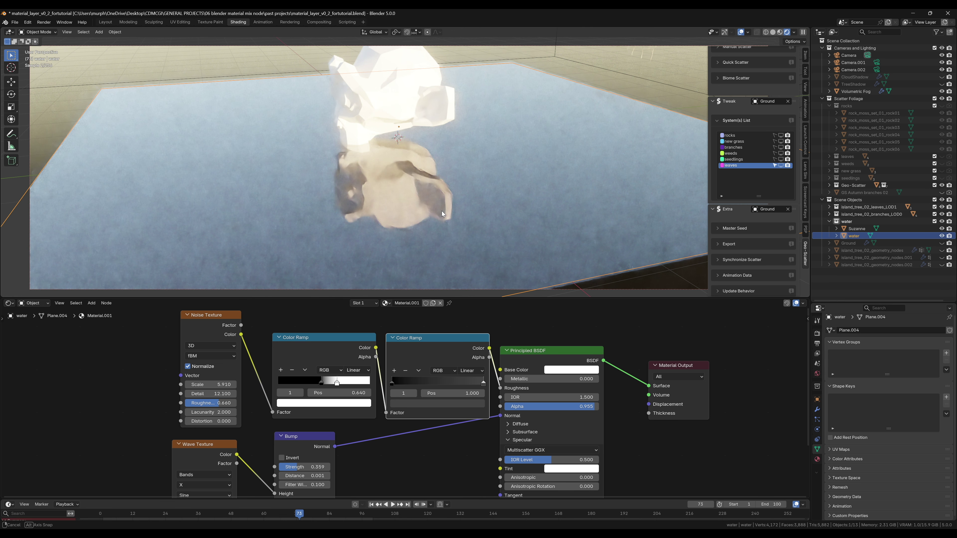
Delete the Suzanne monkey head standing on the water plane.
{"action": "middle_click_drag", "start_coordinate": [442, 213], "coordinate": [458, 208]}
{"action": "scroll", "coordinate": [459, 208], "scroll_direction": "up", "scroll_amount": 4}
{"action": "left_click", "coordinate": [458, 207]}
{"action": "key", "text": "Delete"}
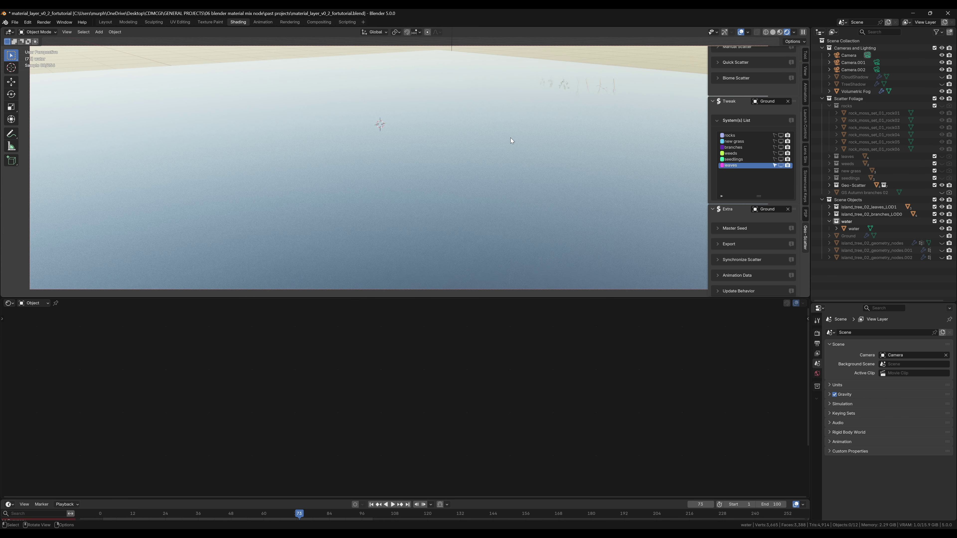
View through the scene camera and unhide the Ground, the three island_tree_02_geometry_nodes objects, CloudShadow and TreeShadow.
{"action": "key", "text": "KP_0"}
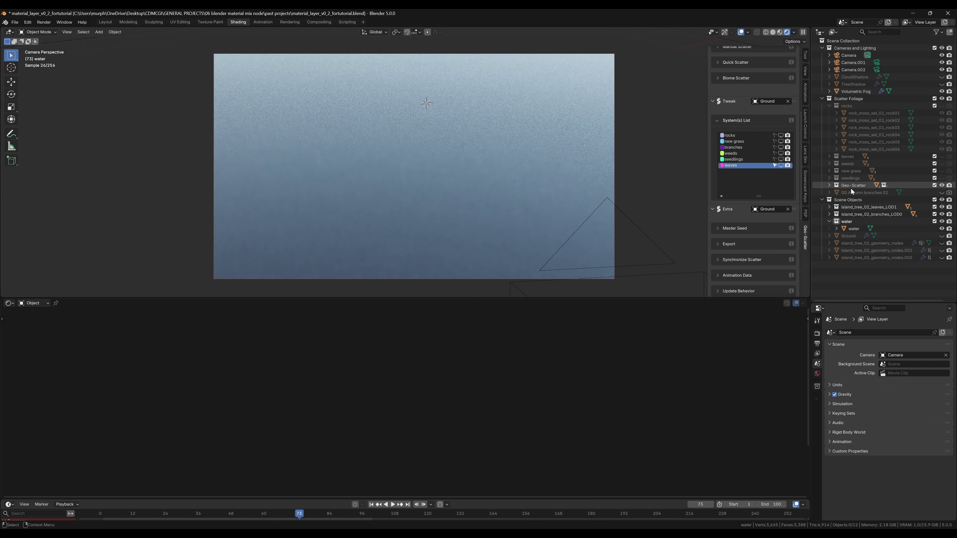
{"action": "left_click", "coordinate": [941, 236]}
{"action": "left_click", "coordinate": [941, 243]}
{"action": "left_click", "coordinate": [942, 251]}
{"action": "left_click", "coordinate": [942, 258]}
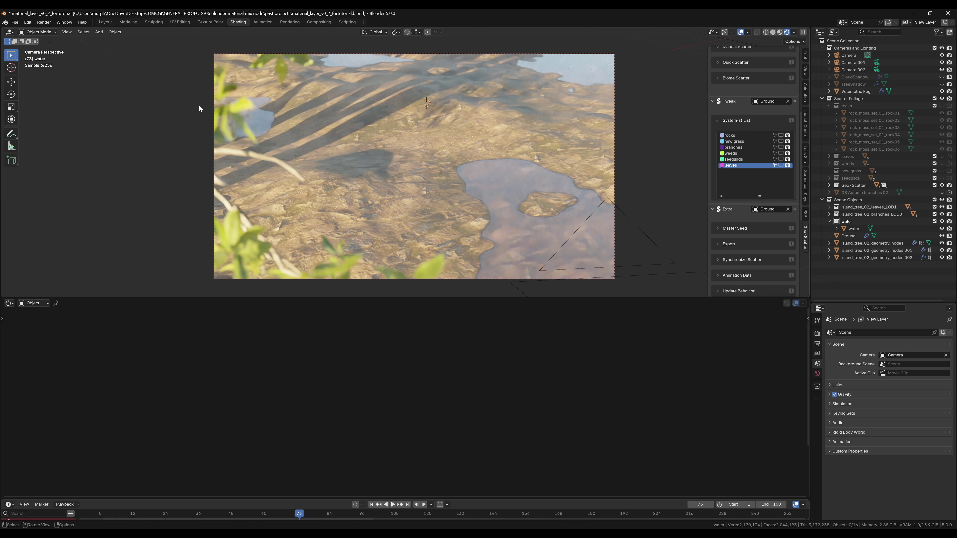
{"action": "left_click", "coordinate": [942, 77]}
{"action": "left_click", "coordinate": [941, 84]}
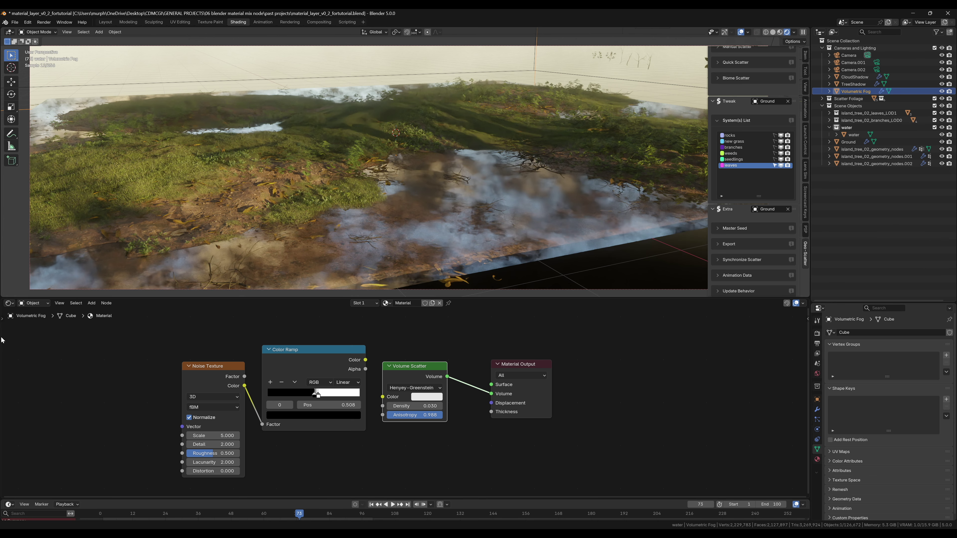
Switch the node editor to the Compositor and reposition the Glare node between Render Layers and Group Output.
{"action": "left_click", "coordinate": [8, 303]}
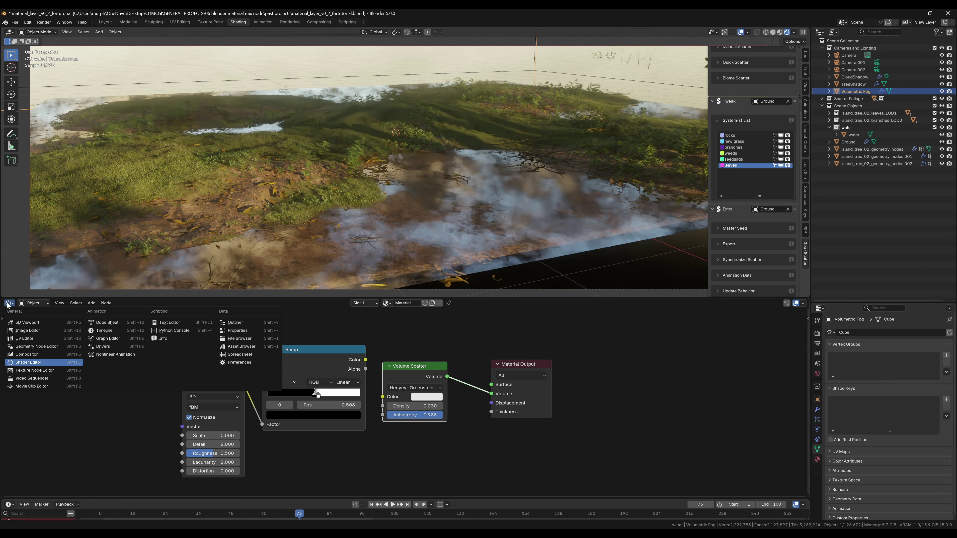
{"action": "left_click", "coordinate": [26, 354]}
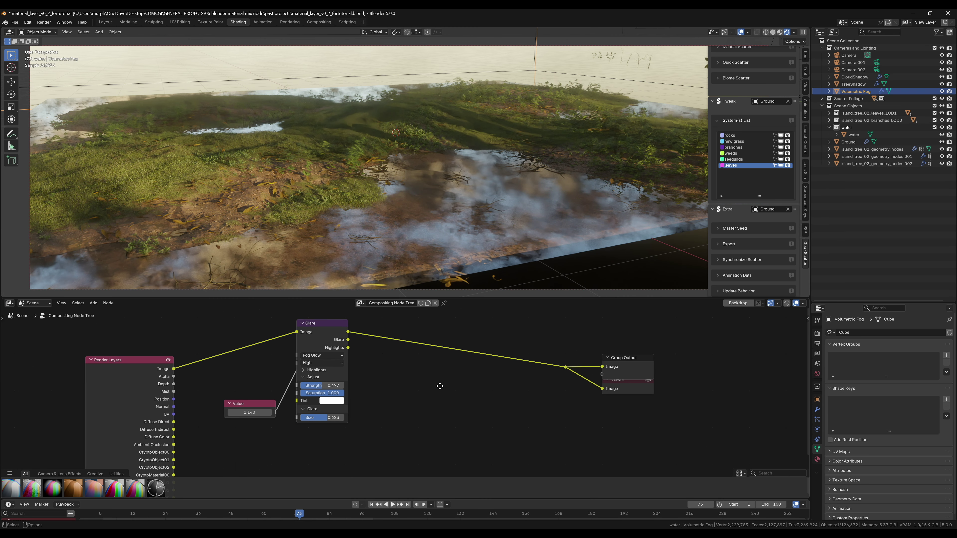
{"action": "middle_click_drag", "start_coordinate": [384, 382], "coordinate": [448, 368]}
{"action": "left_click_drag", "start_coordinate": [433, 355], "coordinate": [428, 379]}
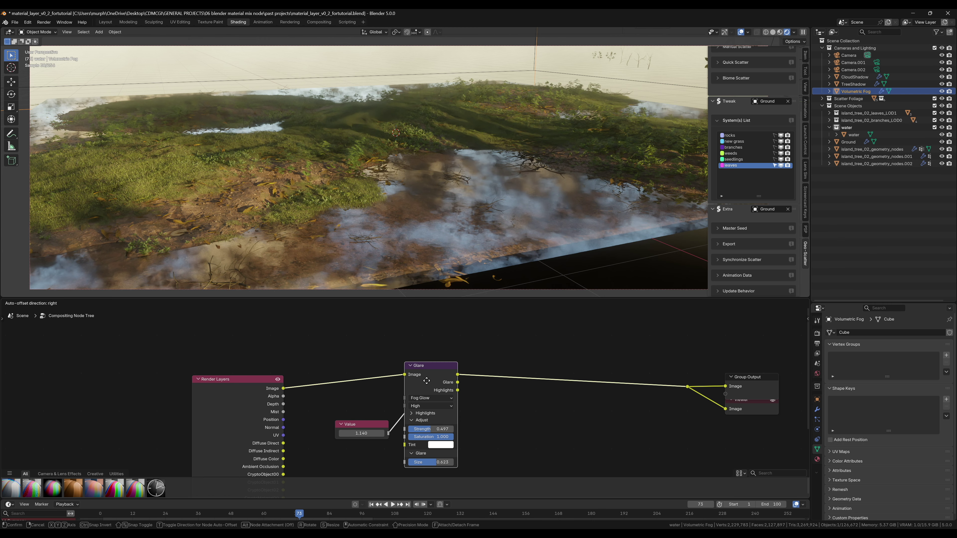
Set the viewport's compositor display to Always and the Fog Glow Glare node's Strength to 0.500.
{"action": "left_click", "coordinate": [795, 32]}
{"action": "left_click", "coordinate": [817, 141]}
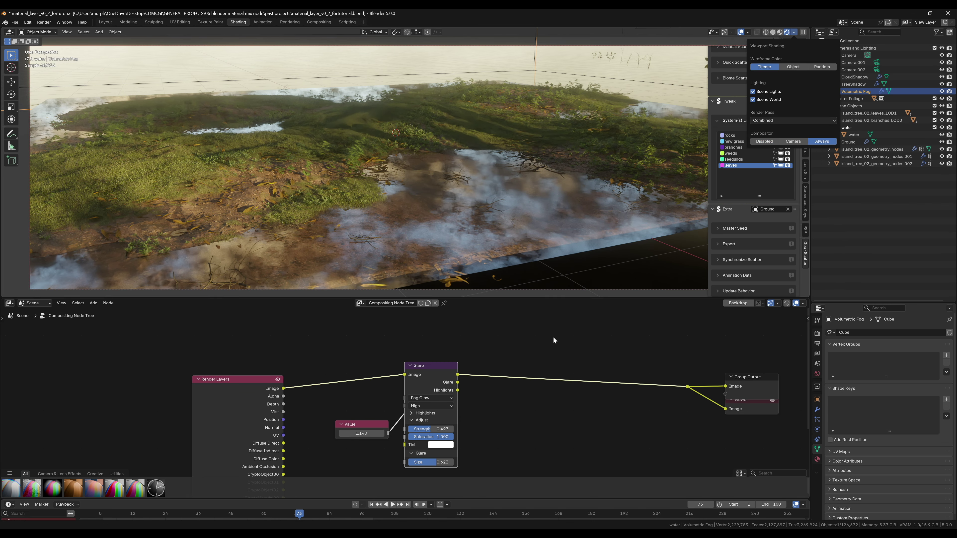
{"action": "left_click", "coordinate": [503, 73]}
{"action": "left_click_drag", "start_coordinate": [434, 429], "coordinate": [433, 429]}
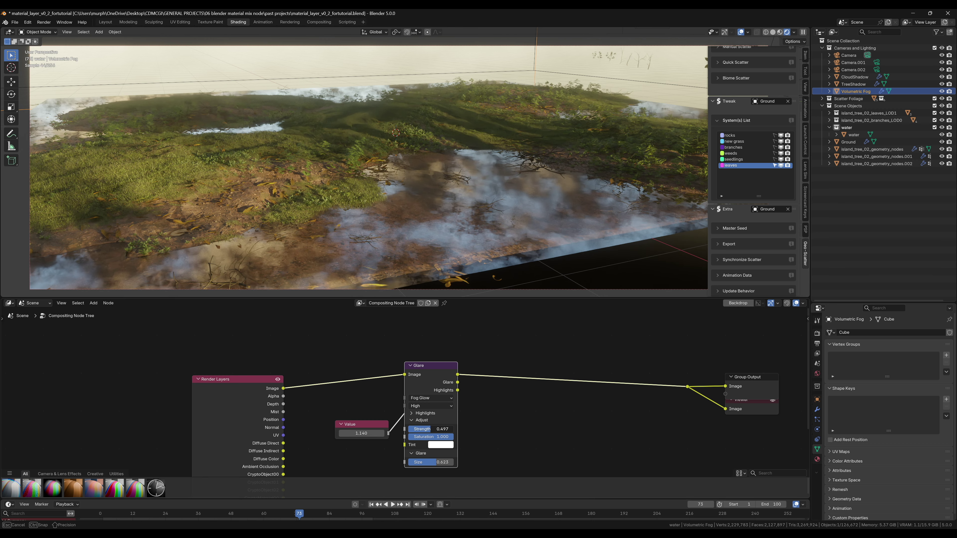
{"action": "left_click_drag", "start_coordinate": [434, 429], "coordinate": [434, 429]}
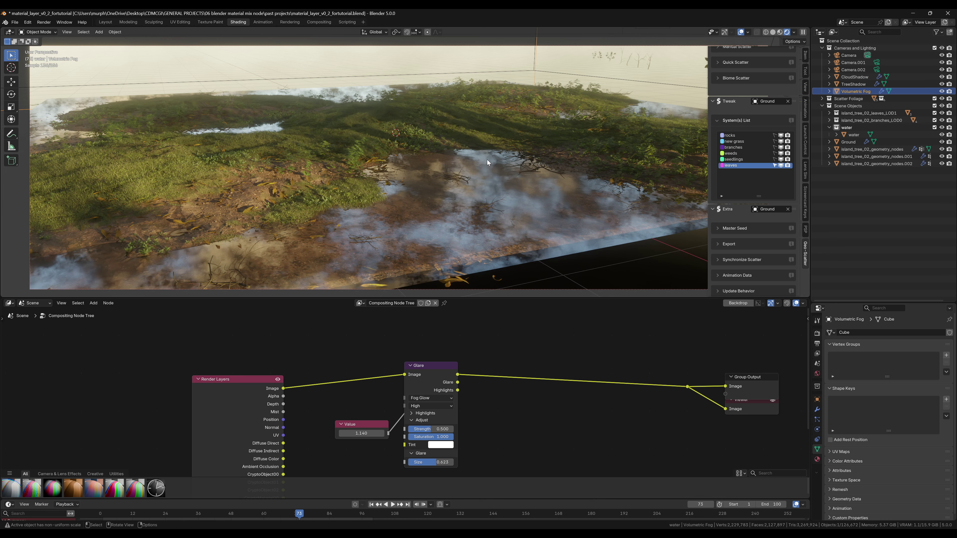
Move the Render Layers node in the compositing node tree.
{"action": "left_click", "coordinate": [241, 380]}
{"action": "key", "text": "g"}
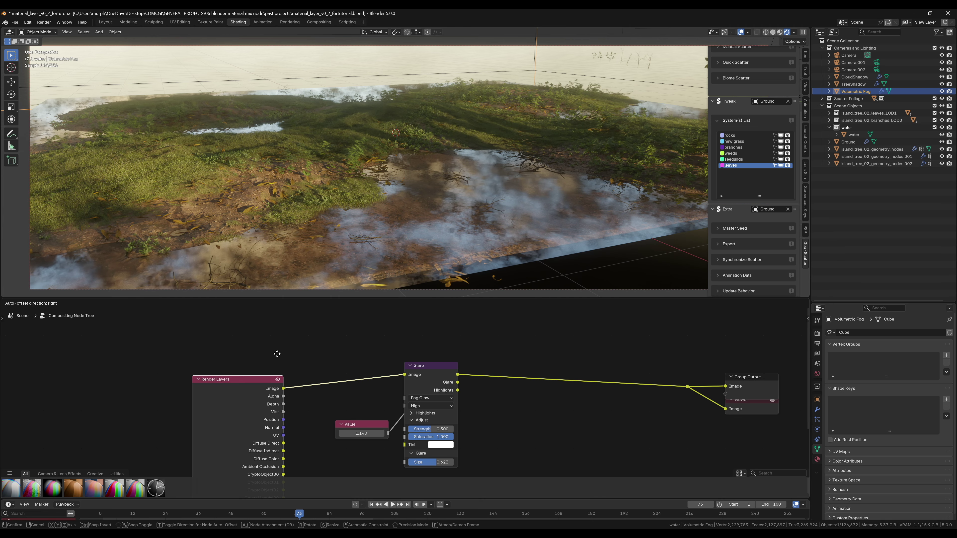